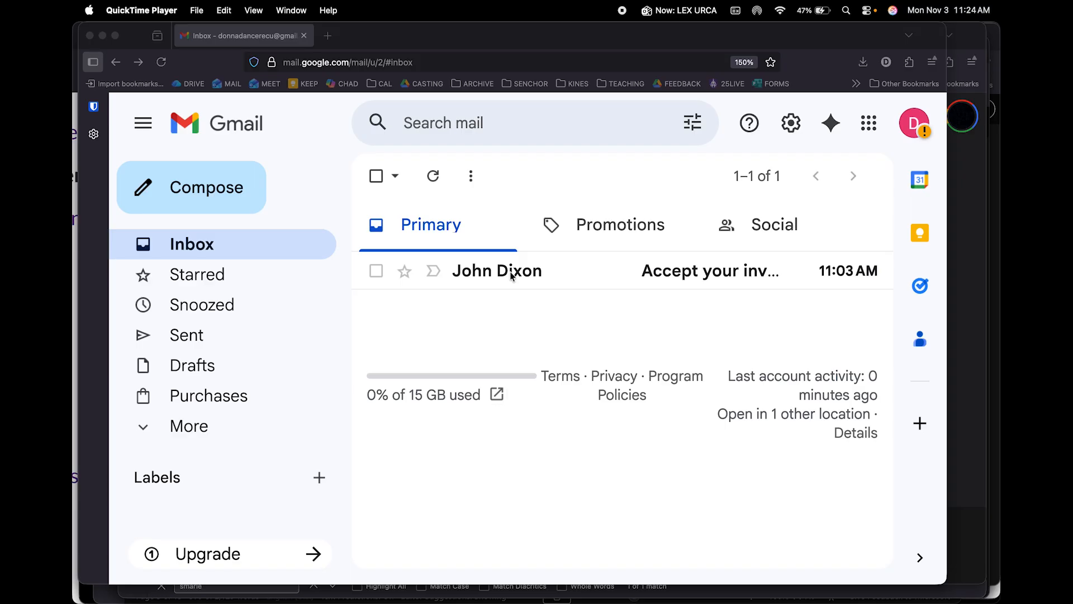
- Open the shared-calendar invitation e-mail, accept it and add the "Comp" calendar
click(511, 275)
click(508, 273)
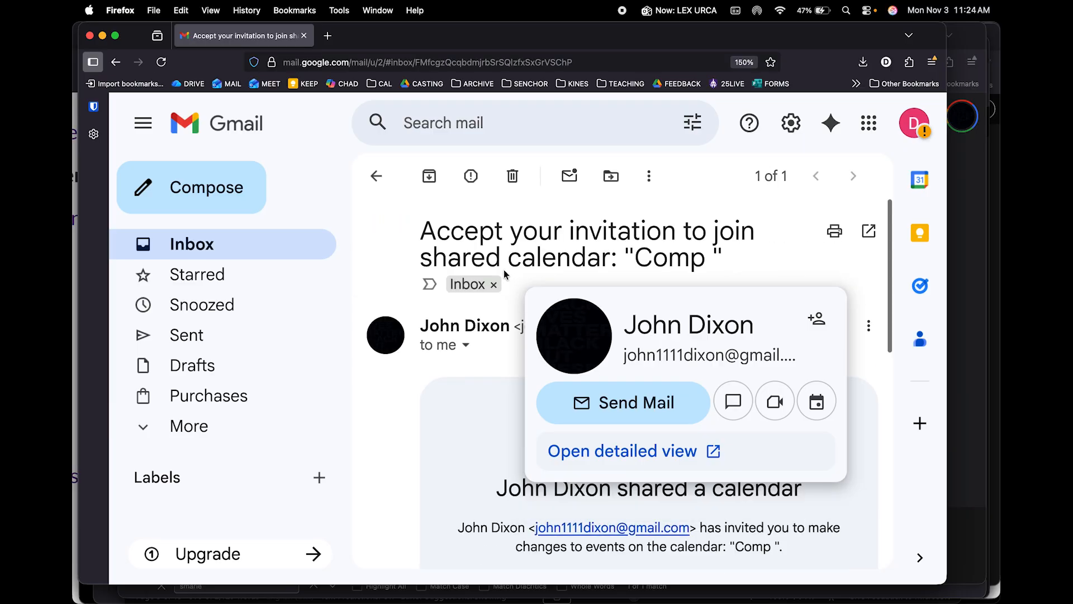
scroll(672, 345, down, 5)
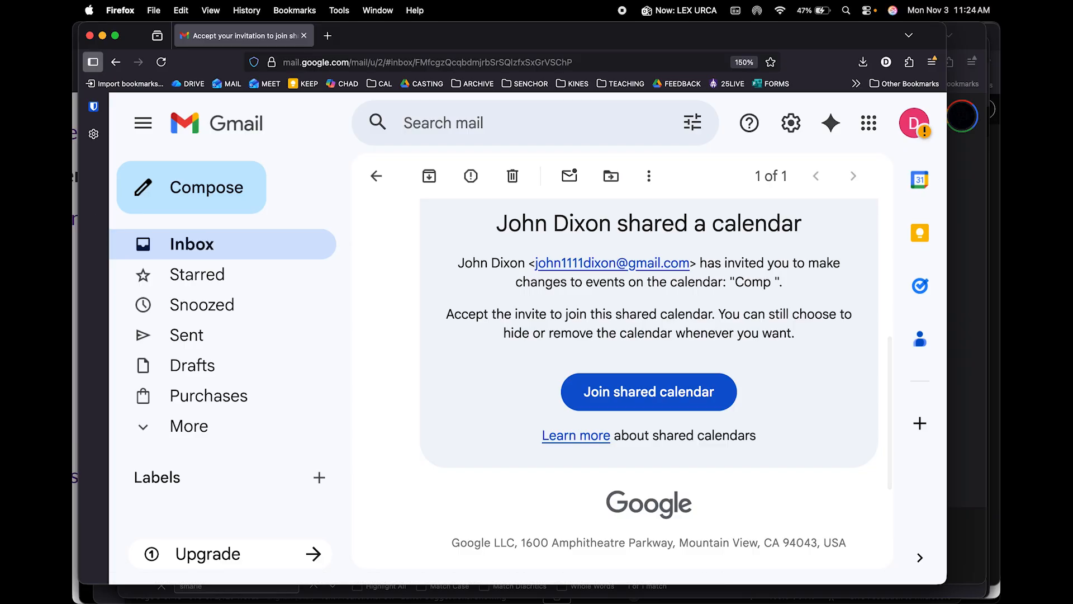
click(691, 391)
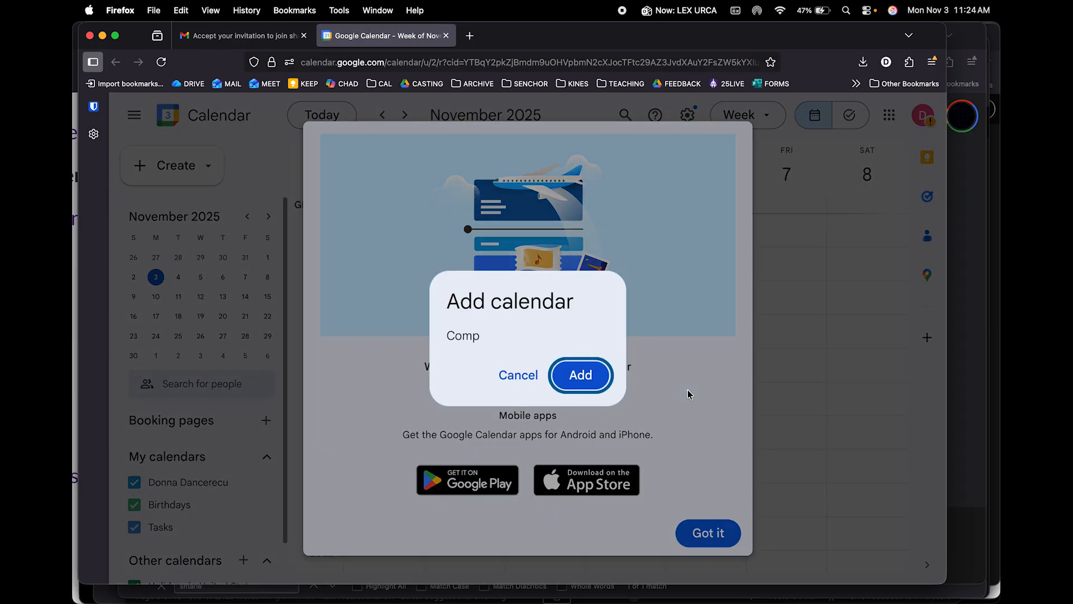
click(583, 374)
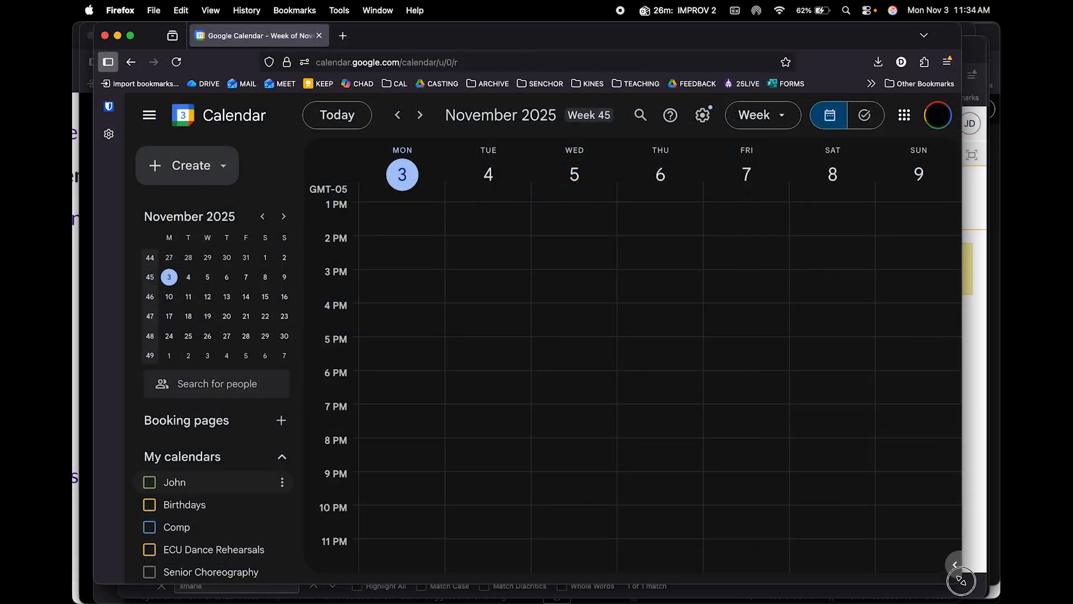
- Enlarge the browser window slightly and display the Comp calendar from My calendars in the week view
drag(963, 581, 976, 596)
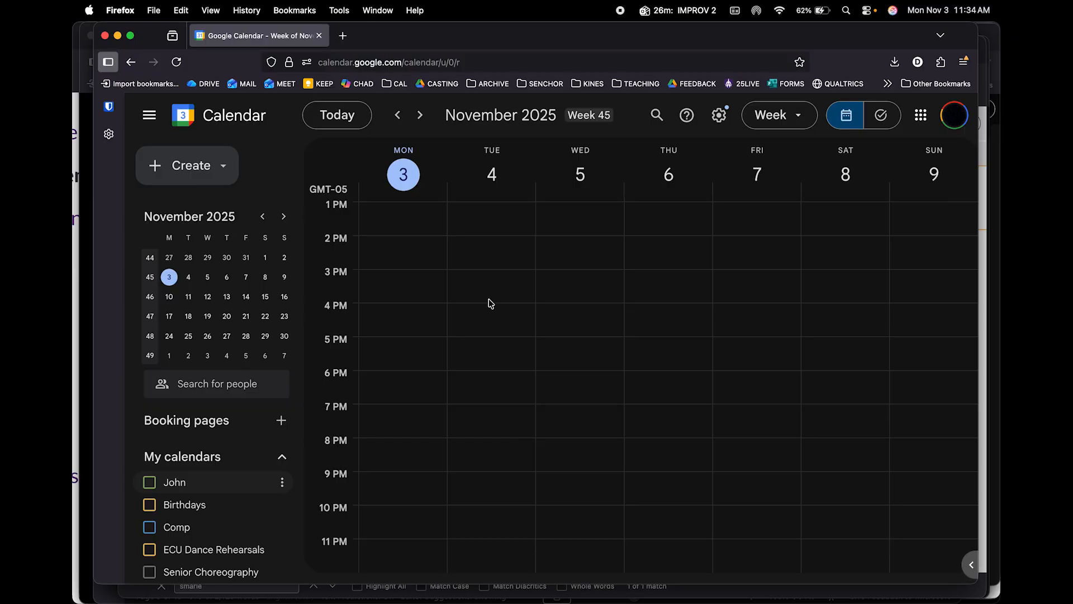
scroll(489, 300, up, 1)
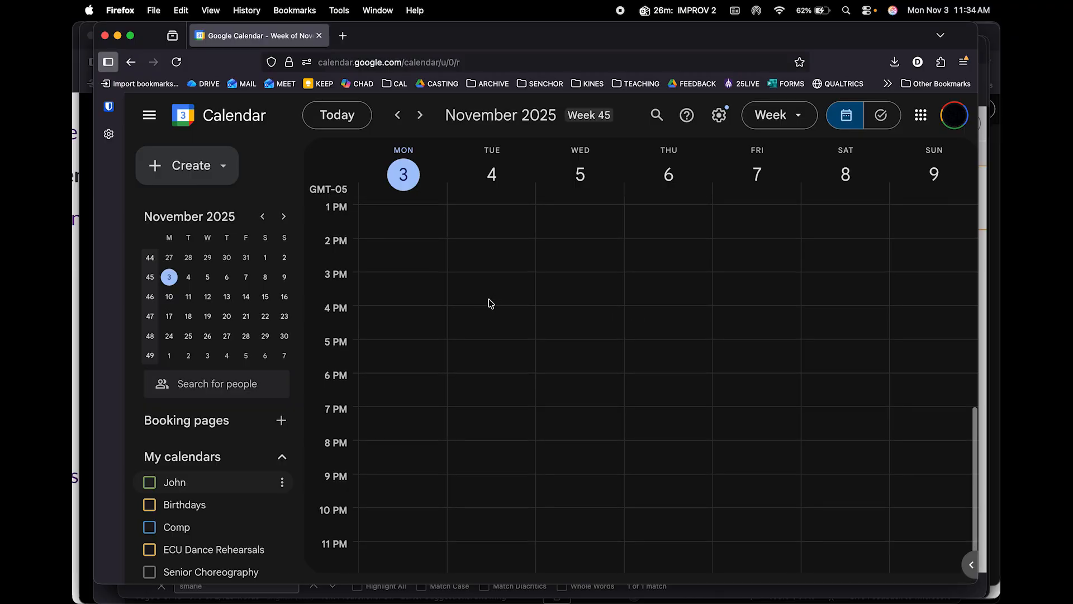
scroll(489, 300, up, 3)
scroll(491, 302, down, 2)
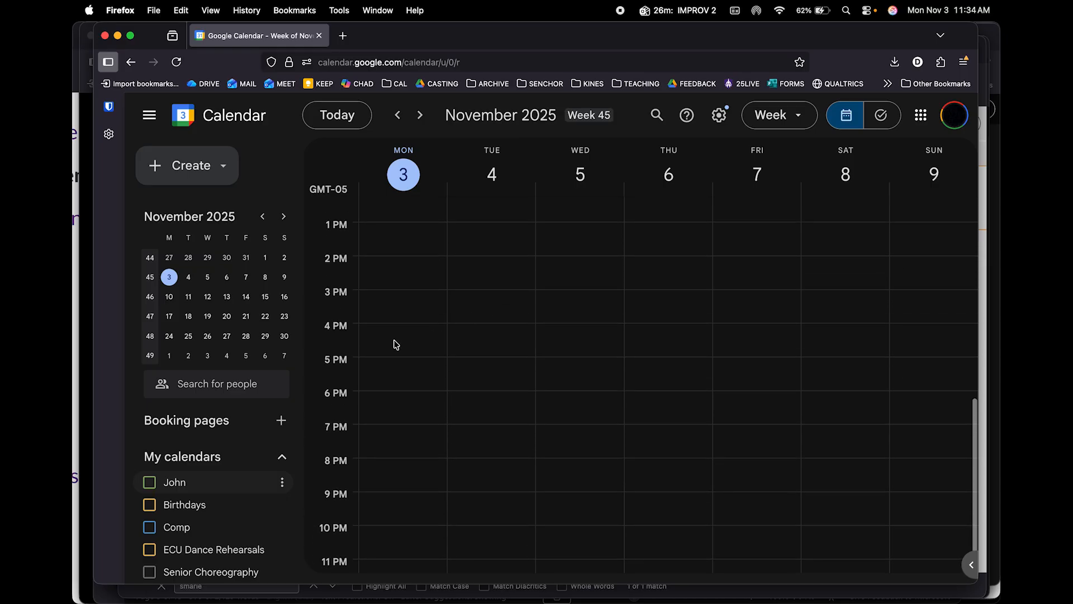
scroll(216, 445, down, 6)
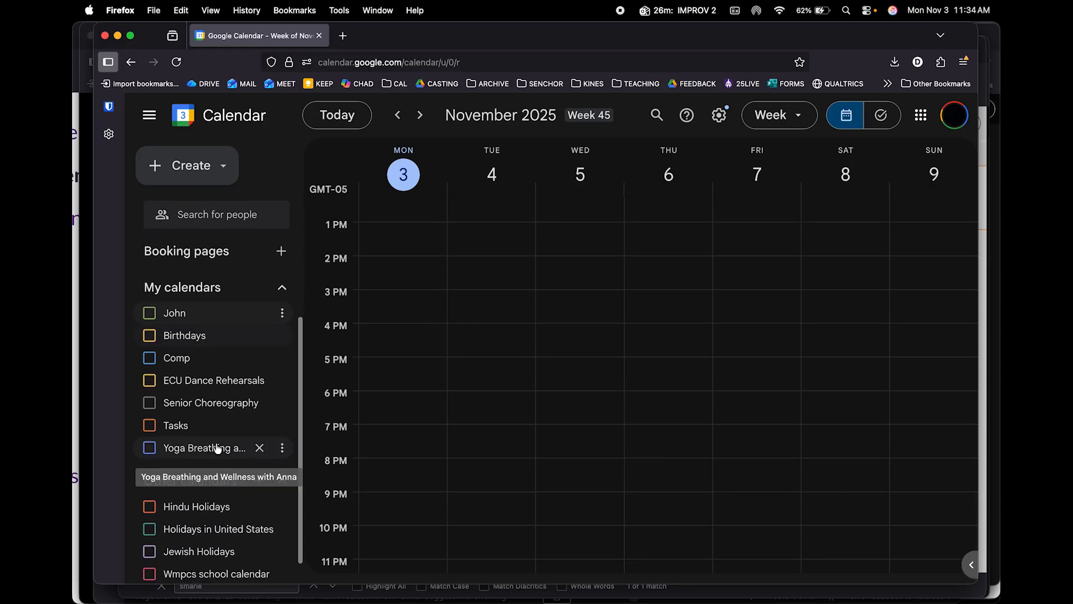
scroll(217, 447, up, 3)
scroll(216, 447, down, 3)
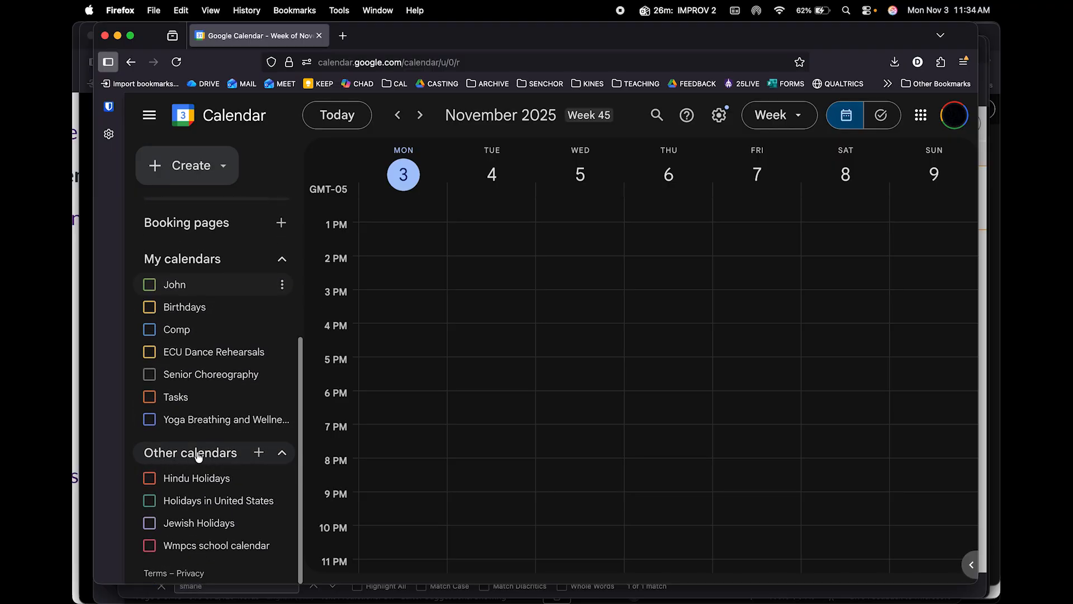
scroll(199, 455, up, 3)
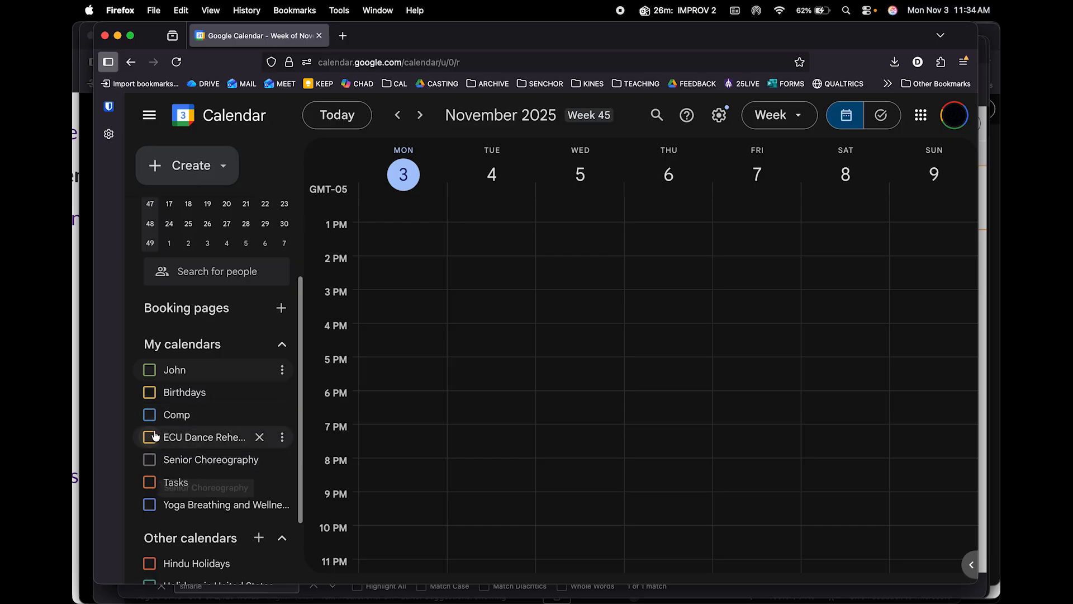
click(149, 414)
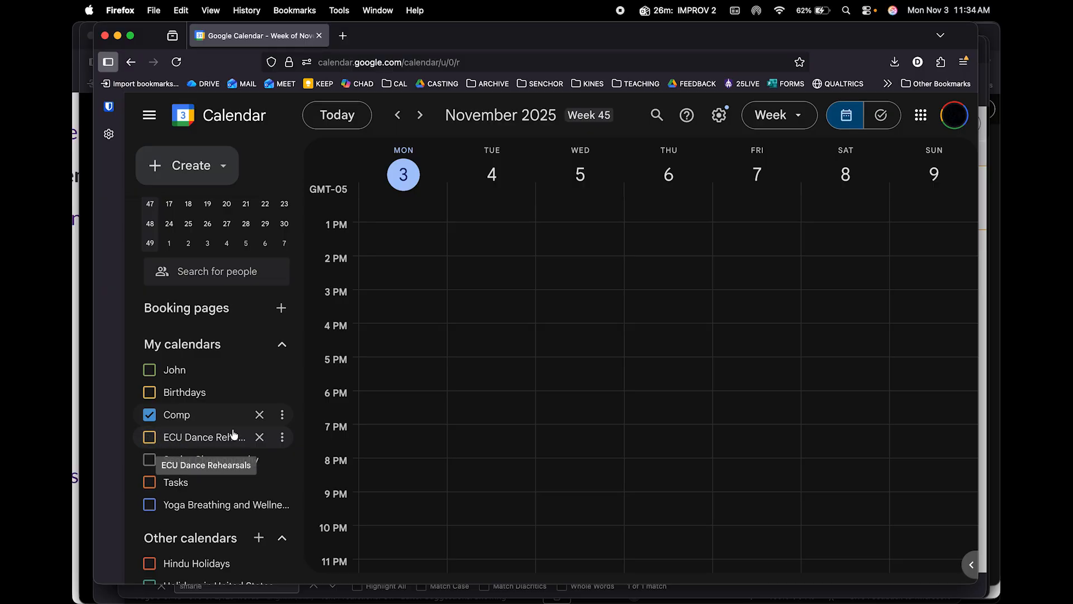
- Show the ECU Dance Rehearsals calendar to check the week's bookings for a free slot, and hide it again
click(150, 438)
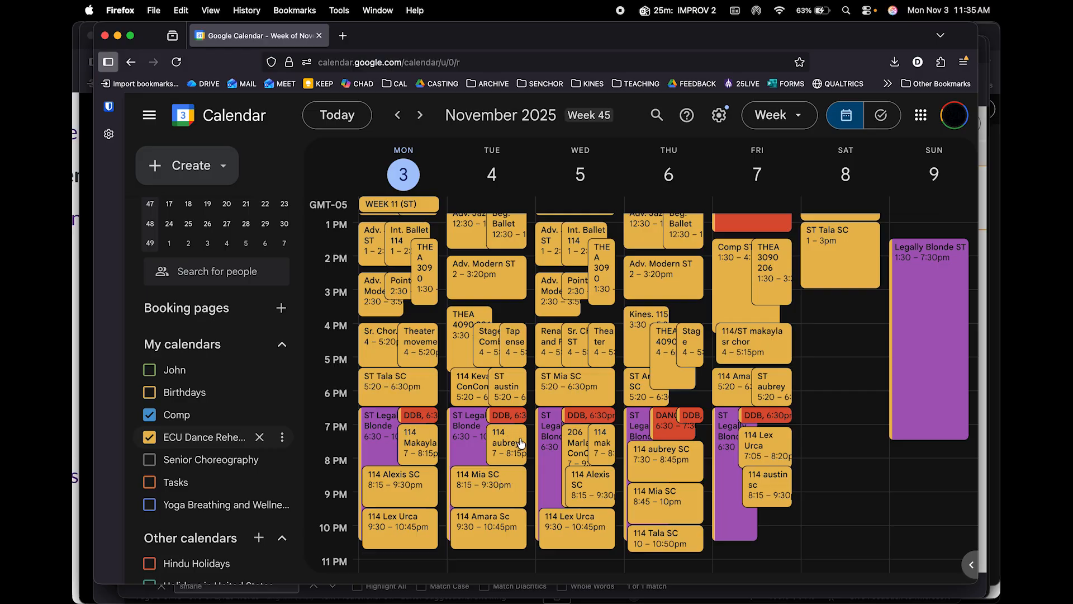
click(150, 437)
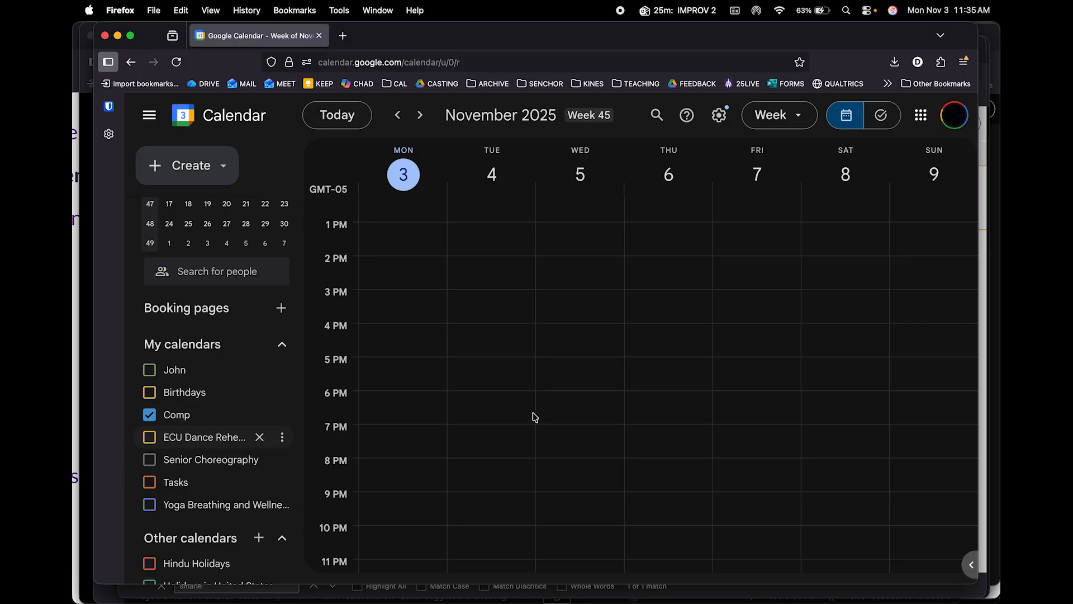
- Create an event on Tuesday, November 4 from 7:00pm to 8:15pm, titled with the choreographer's first name and "Improv 2"
click(500, 437)
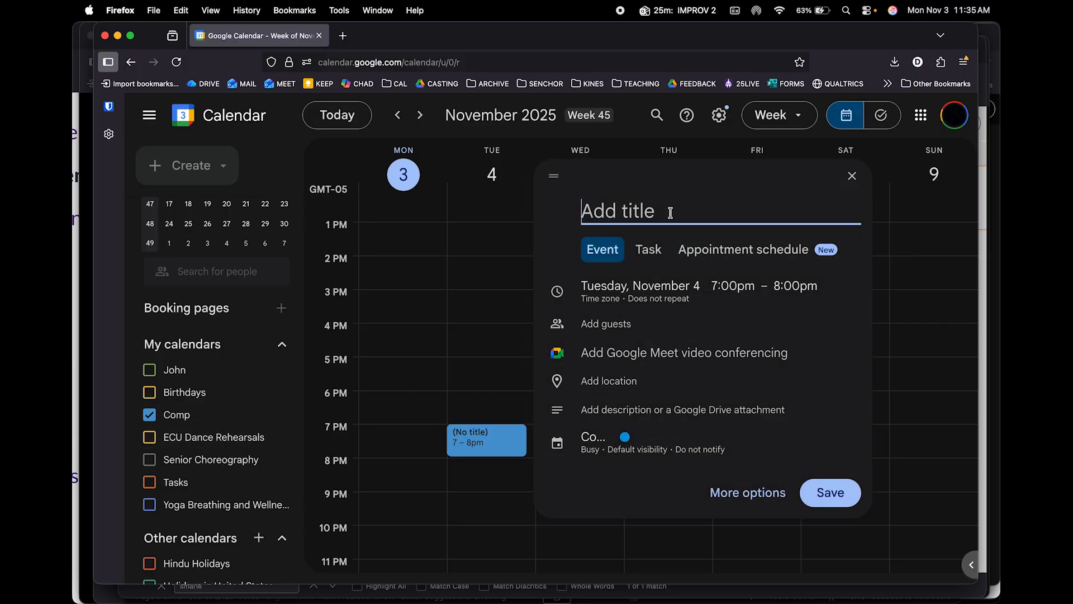
text(Donn)
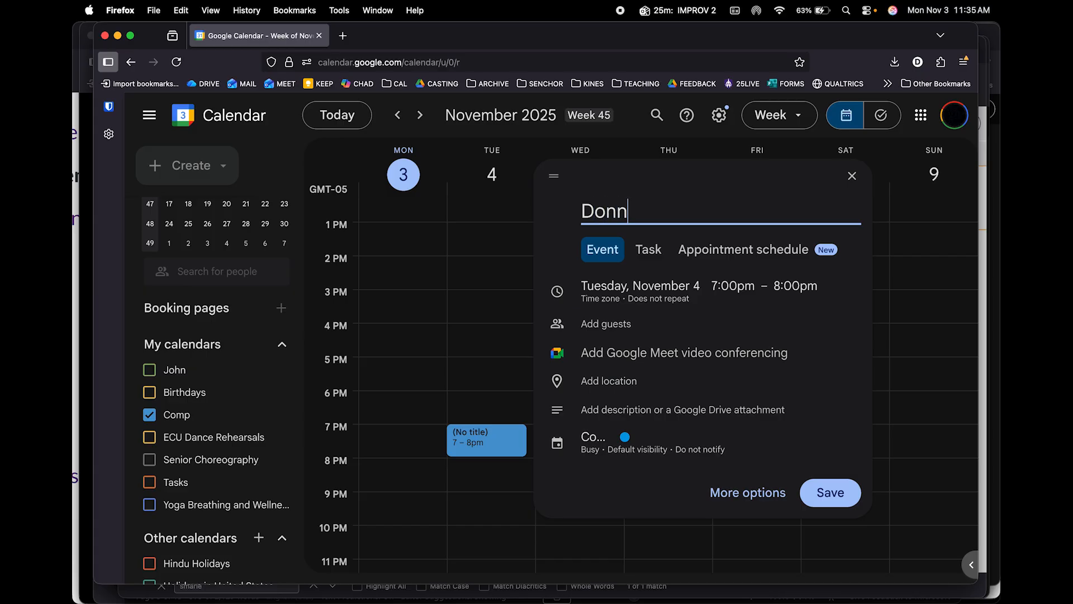
text(a Improv 2)
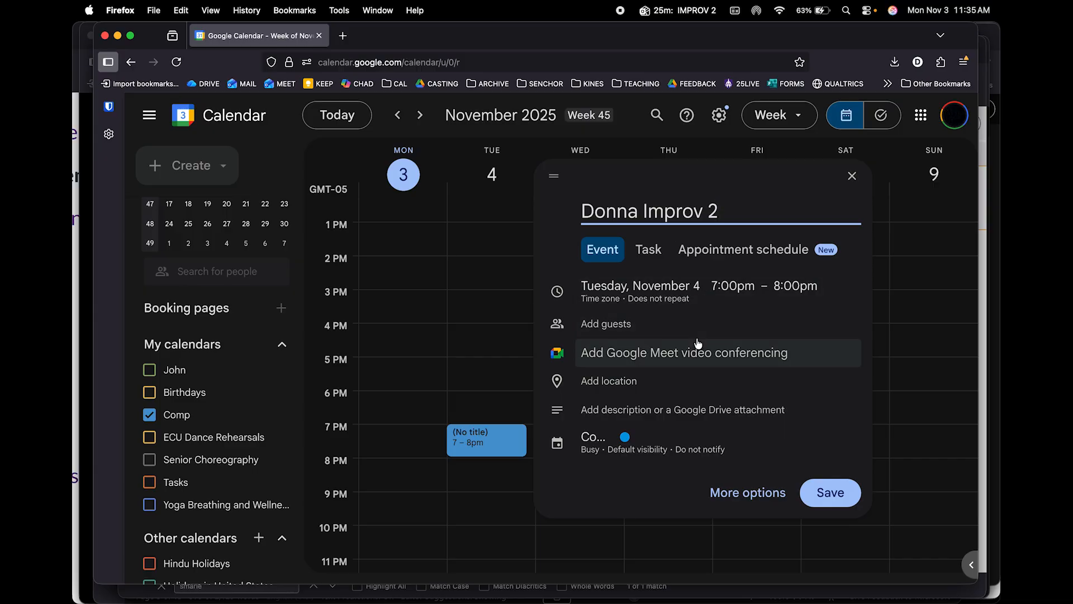
click(786, 288)
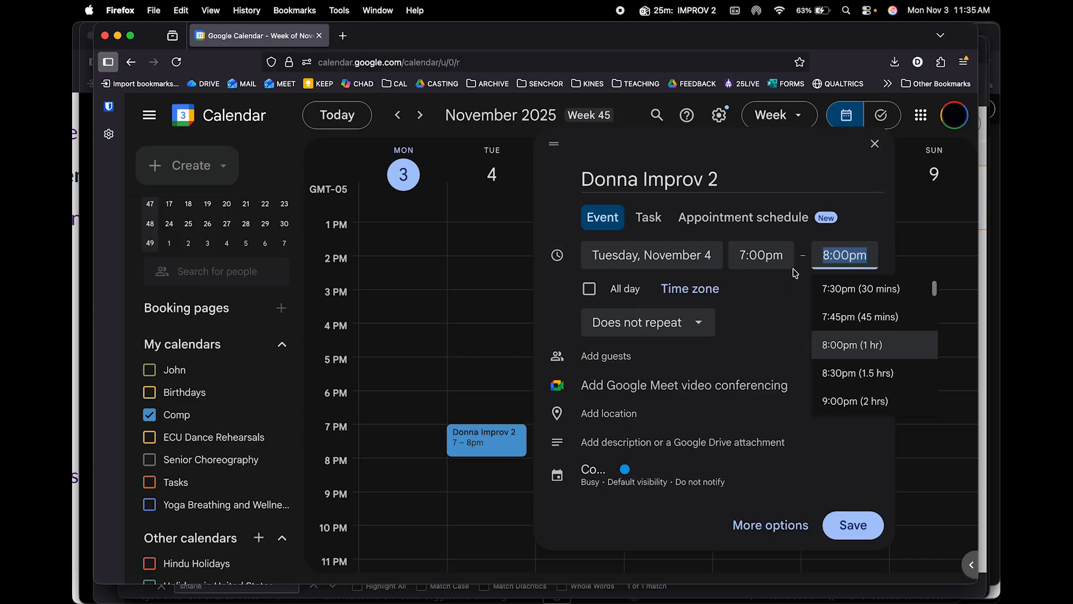
text(8)
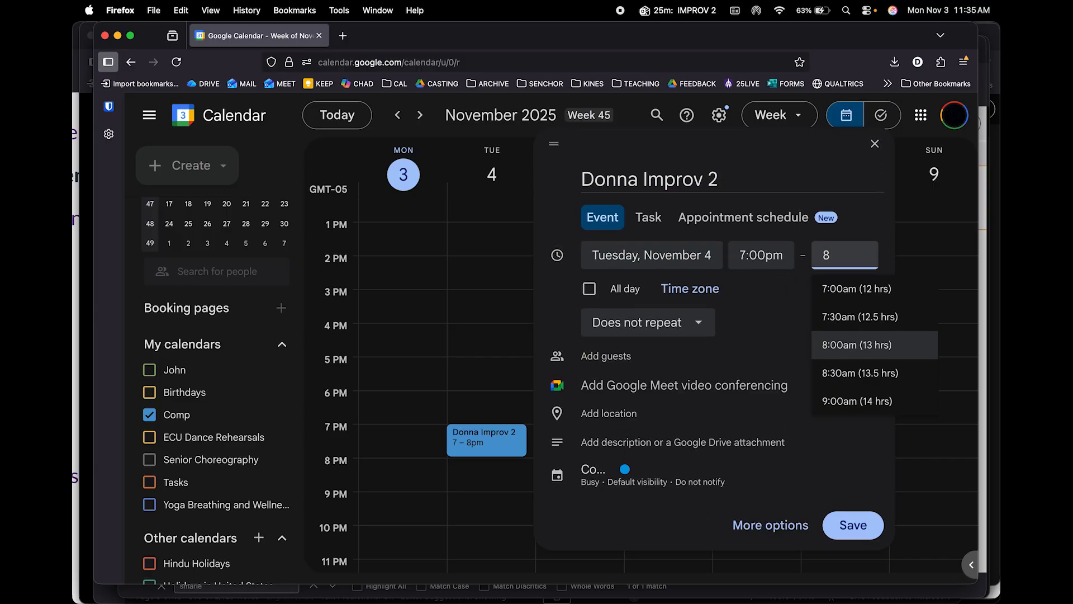
text(:15)
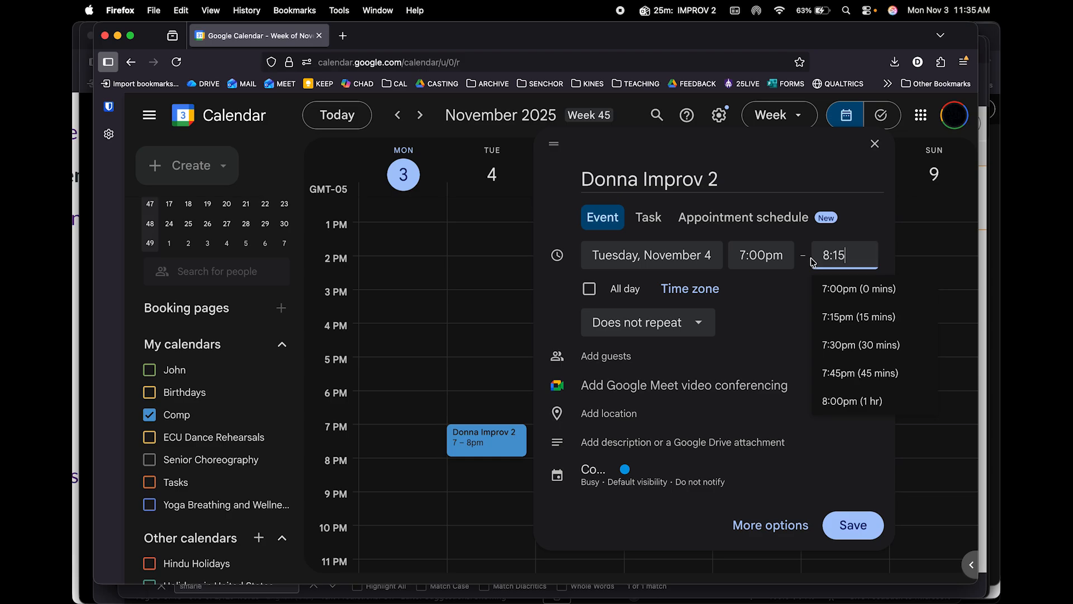
text(pm)
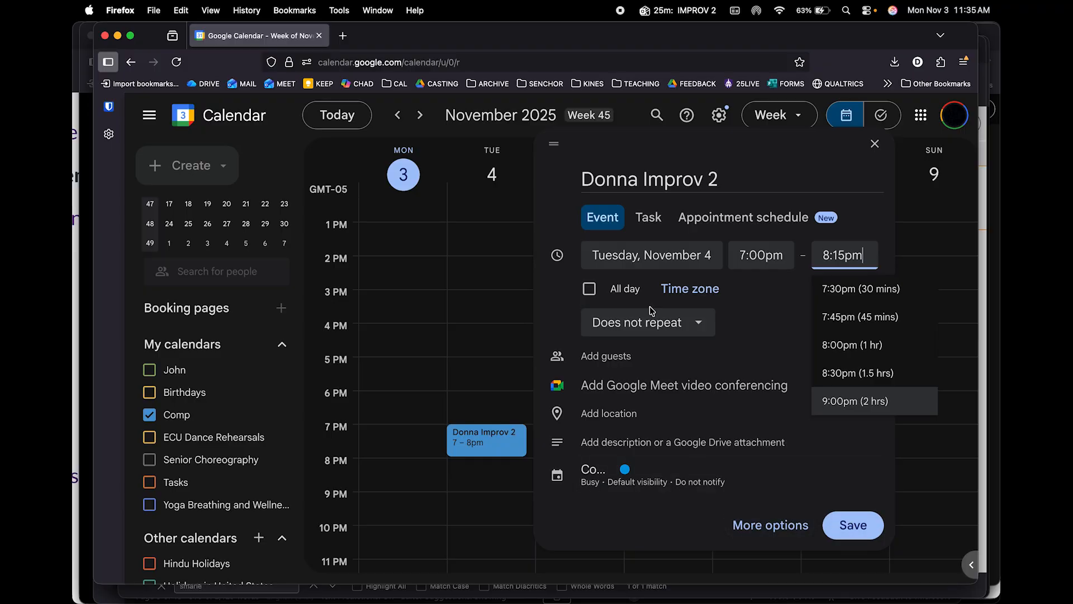
- Keep the new event non-repeating and assigned to the Comp calendar, and save it
click(695, 324)
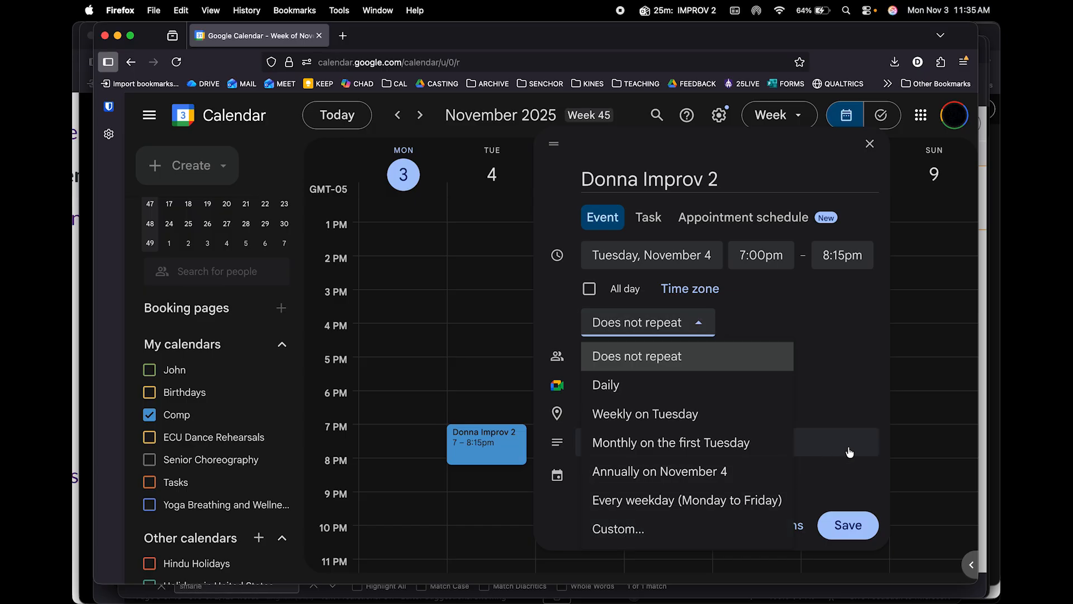
click(853, 295)
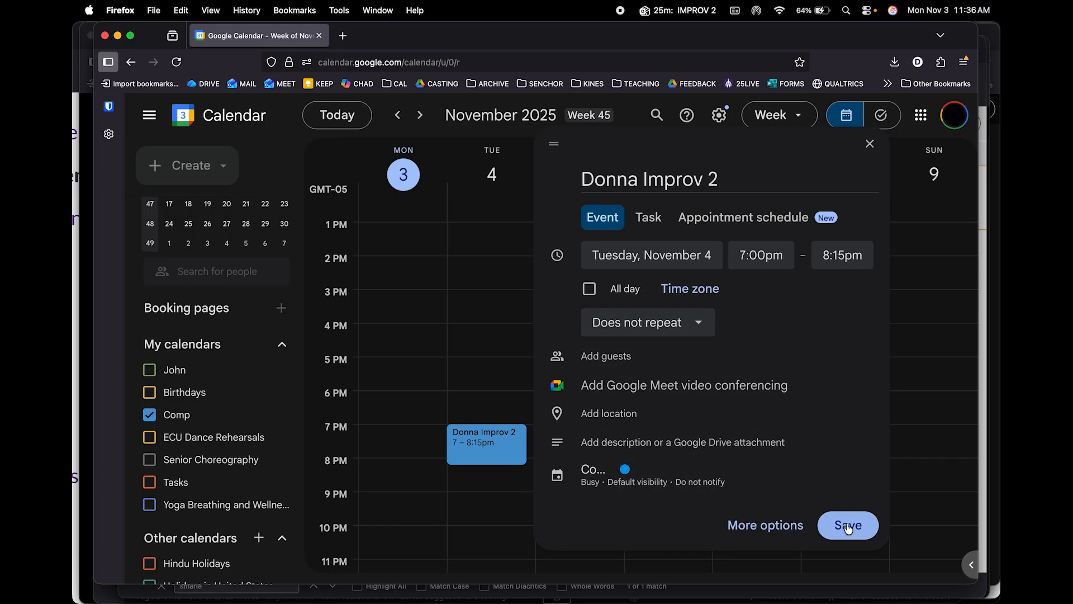
click(592, 470)
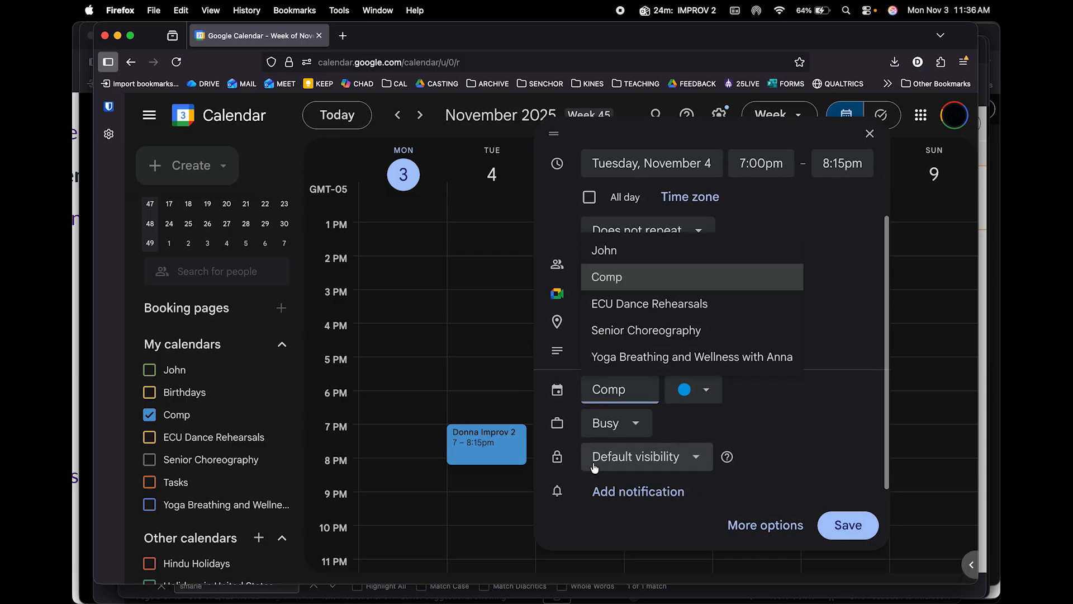
click(645, 391)
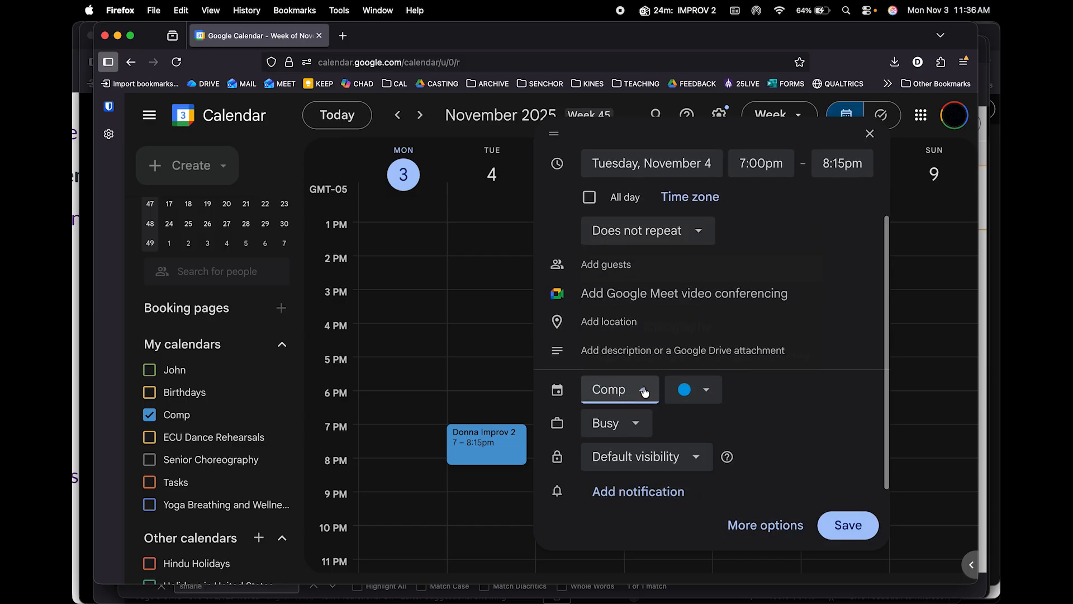
click(862, 532)
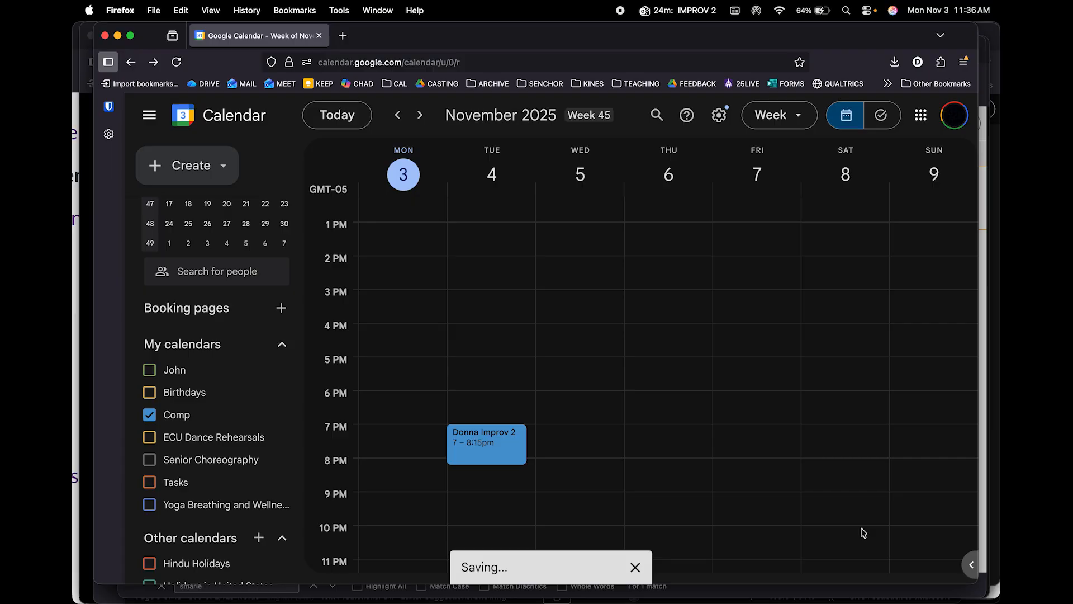
- Reopen the saved Improv 2 event to check its assigned calendar, and save it again
double_click(482, 444)
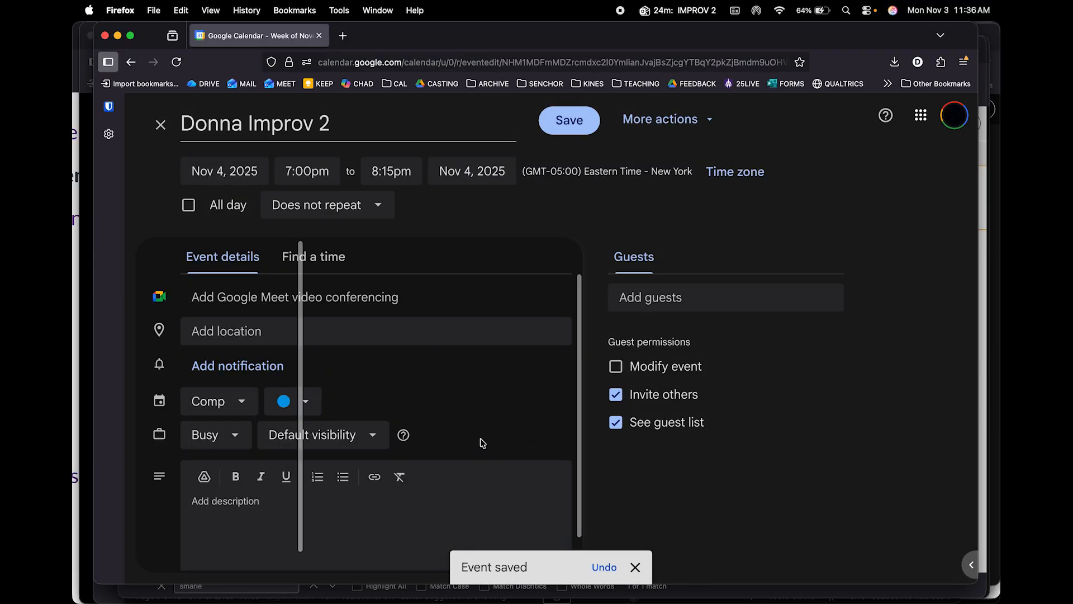
click(242, 400)
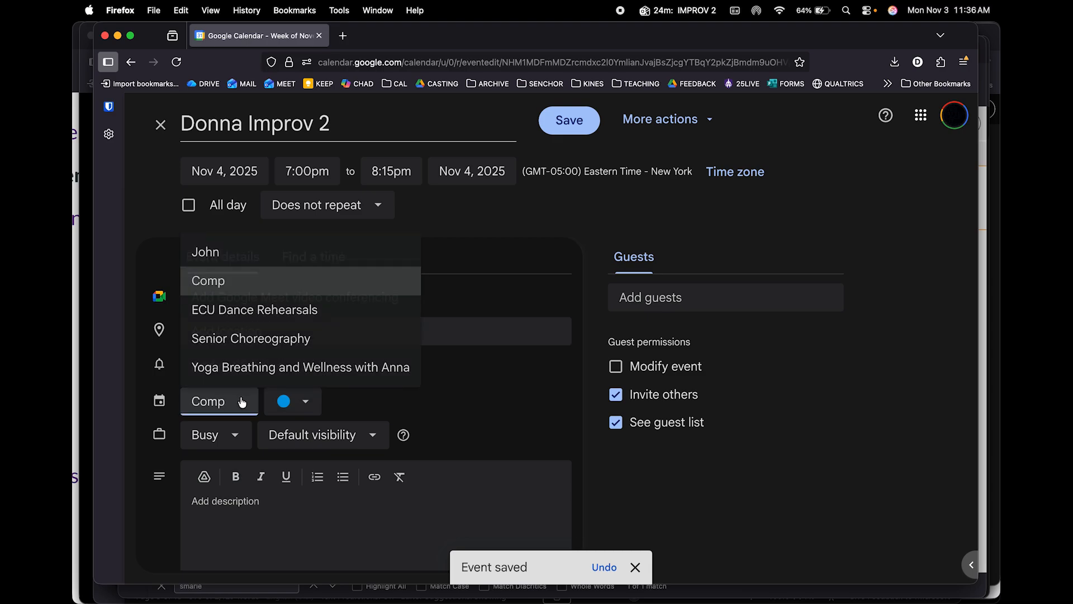
click(242, 401)
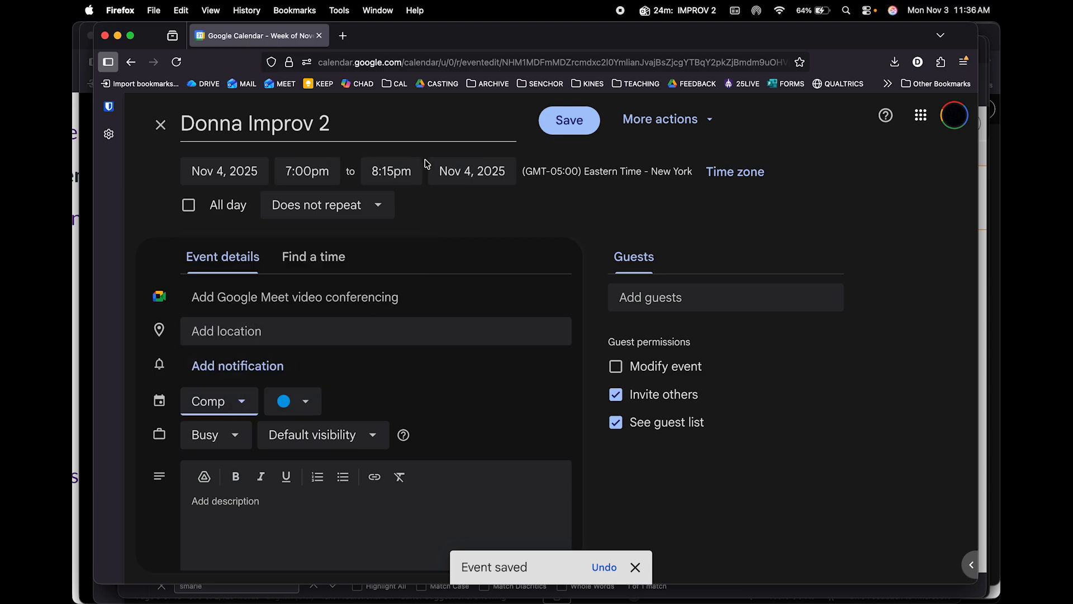
click(587, 121)
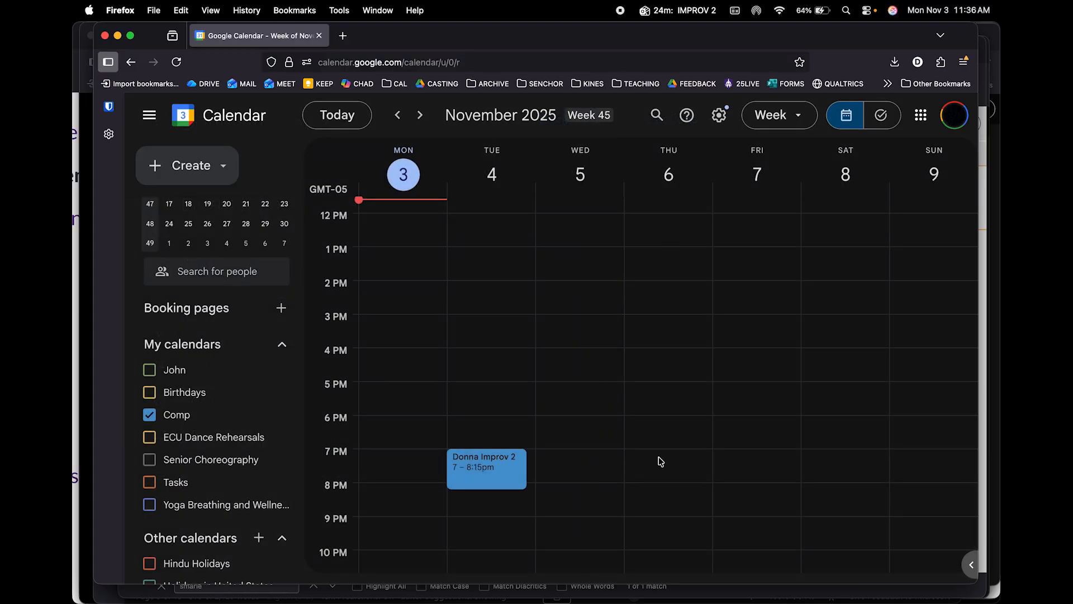
- Give the Improv 2 event a custom recurrence of every 1 week on Tuesday and Thursday
double_click(481, 469)
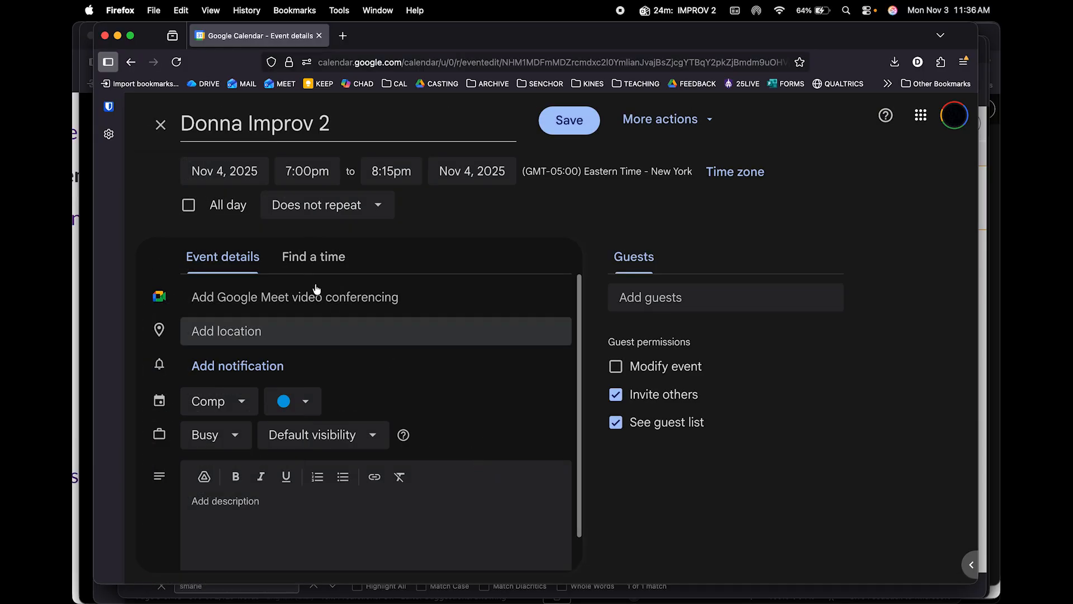
click(324, 206)
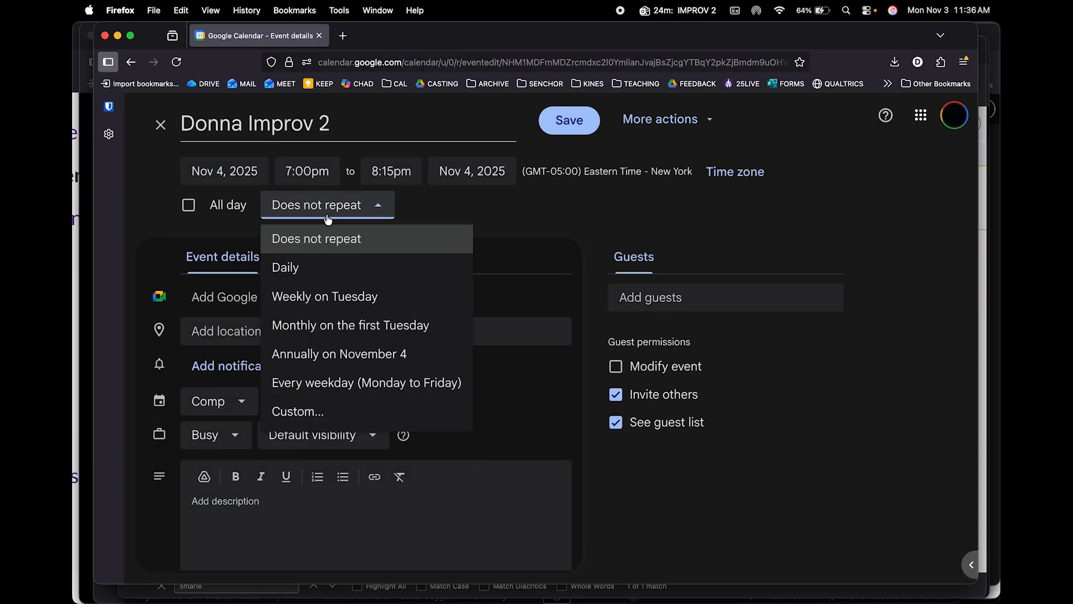
click(311, 411)
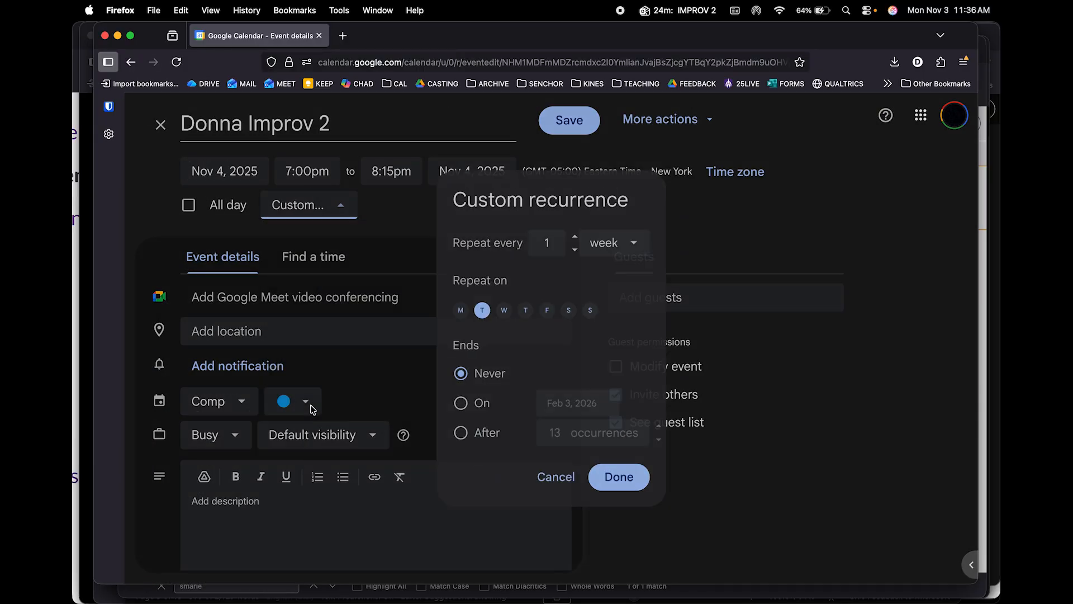
click(523, 307)
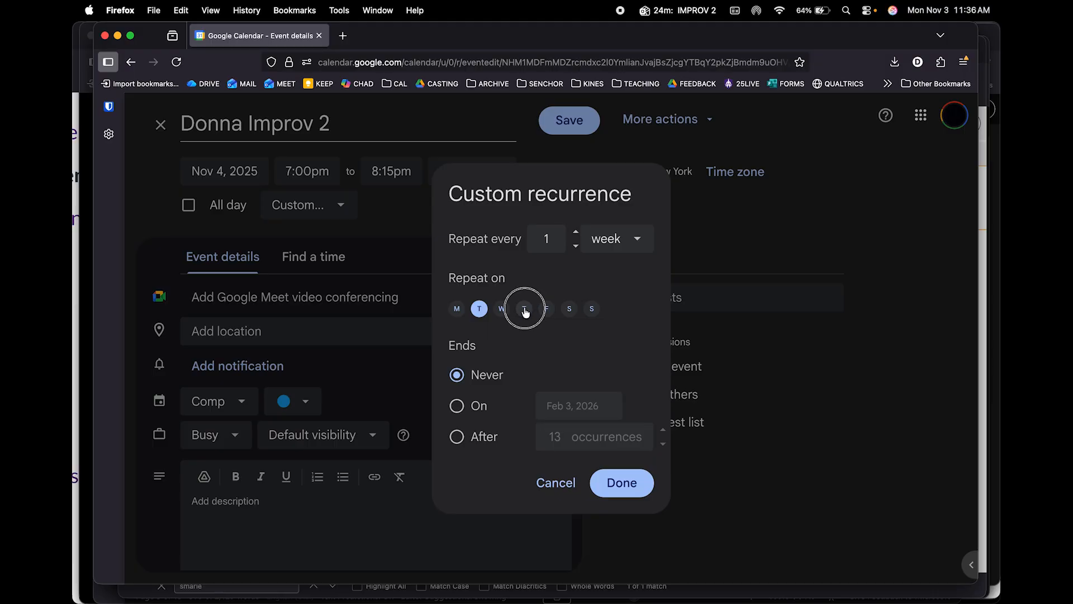
- End the Improv 2 event's custom recurrence on Dec 2, 2025, and save the event
click(457, 406)
click(563, 405)
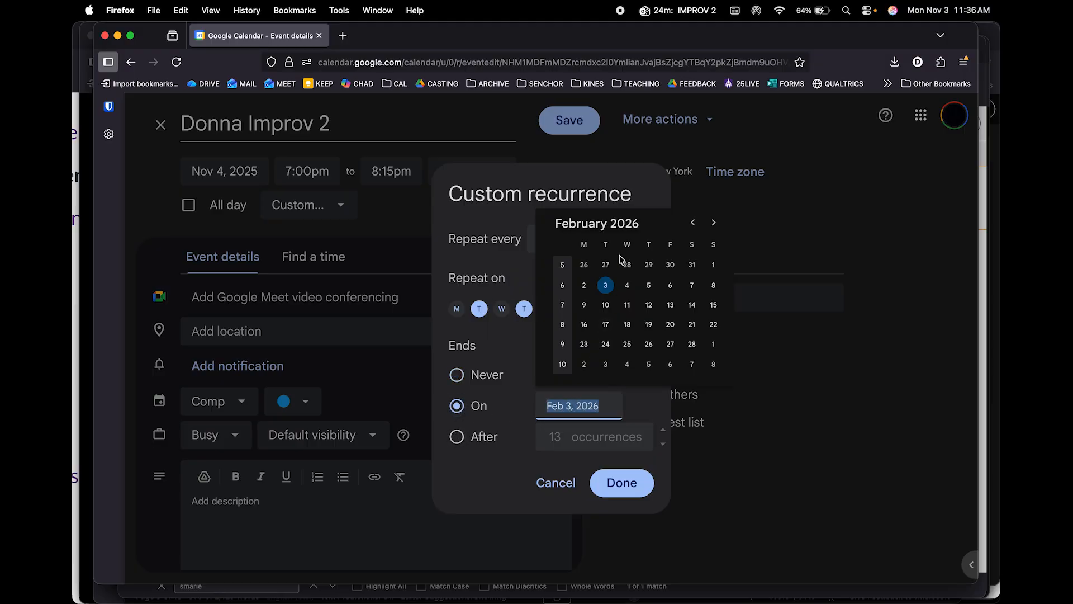
click(693, 222)
click(693, 222)
click(693, 222)
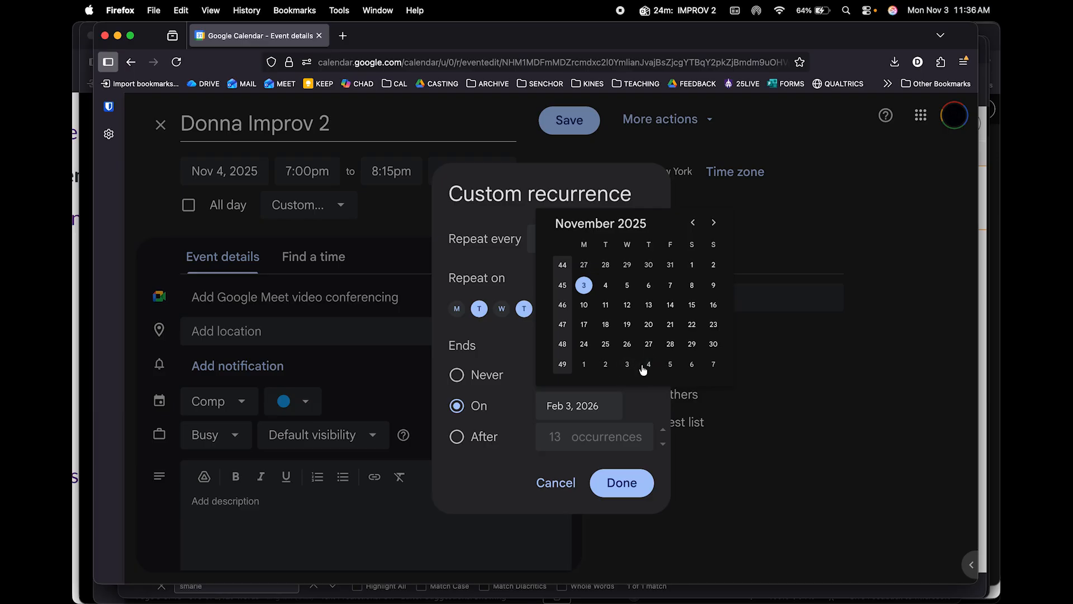
click(606, 364)
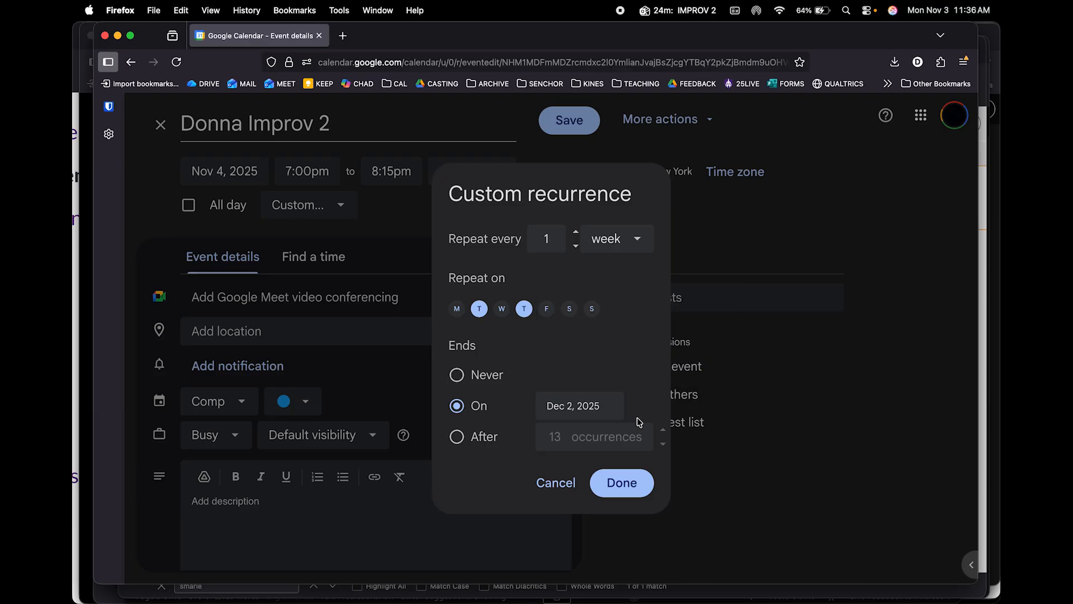
click(621, 483)
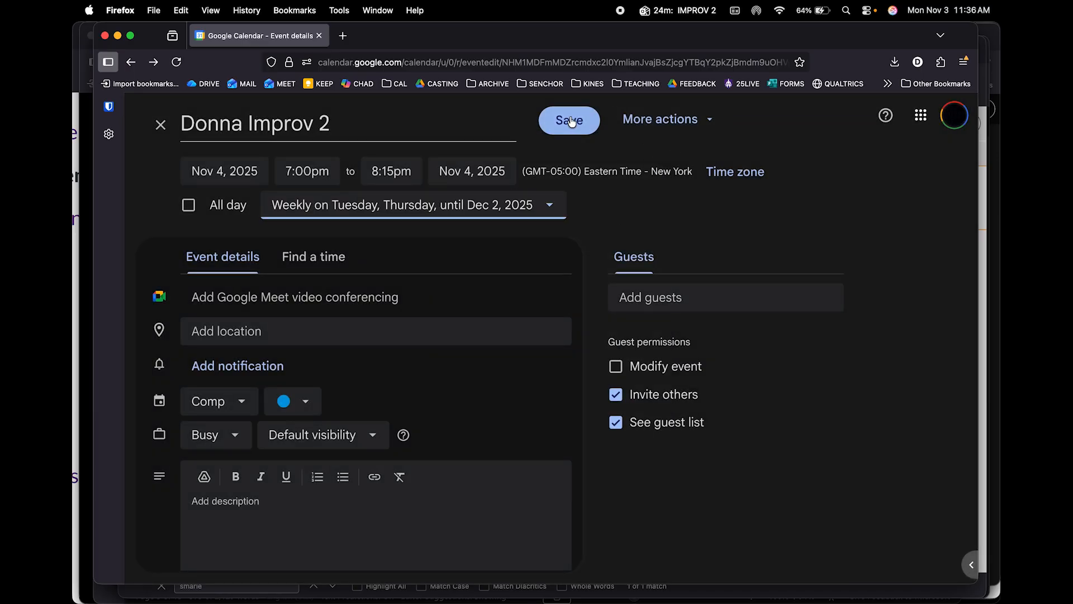
click(570, 121)
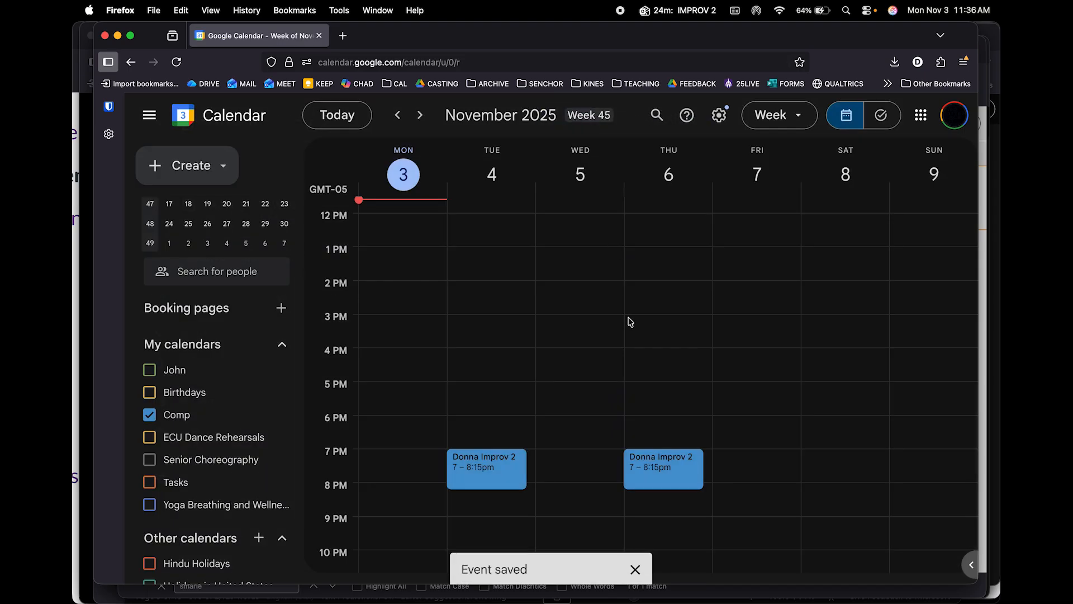
- Check the repeated Improv 2 events week by week through November 24–30, and return to the week of November 3
click(420, 115)
click(420, 115)
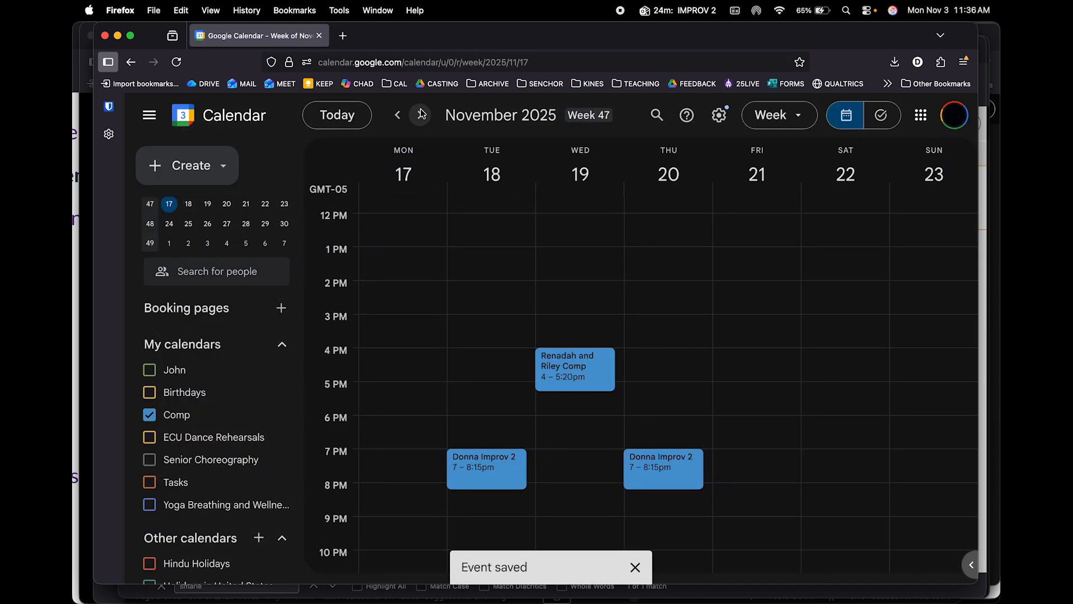
click(421, 115)
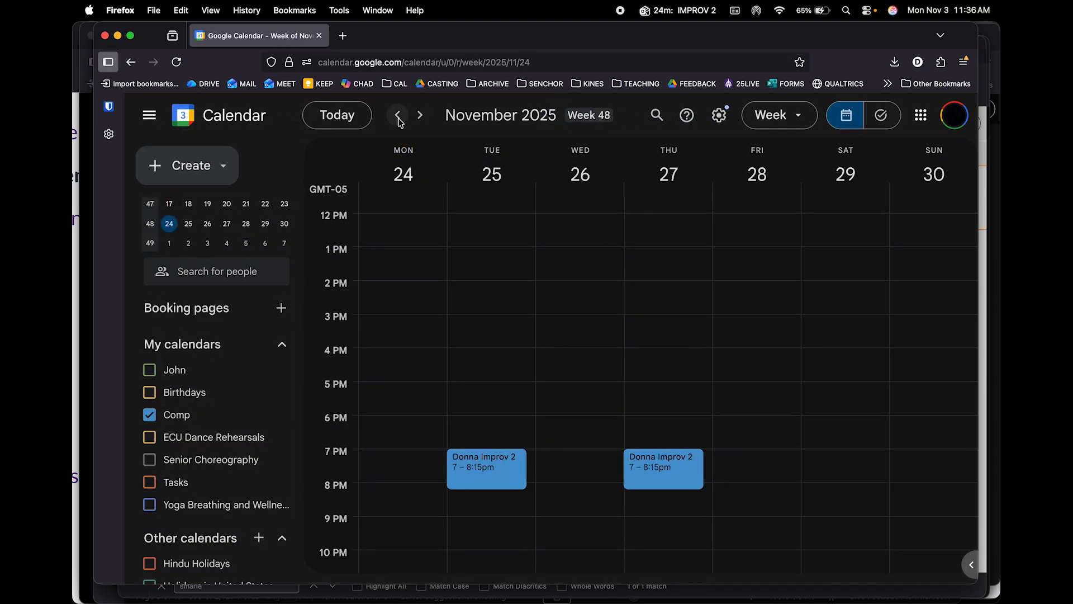
click(399, 117)
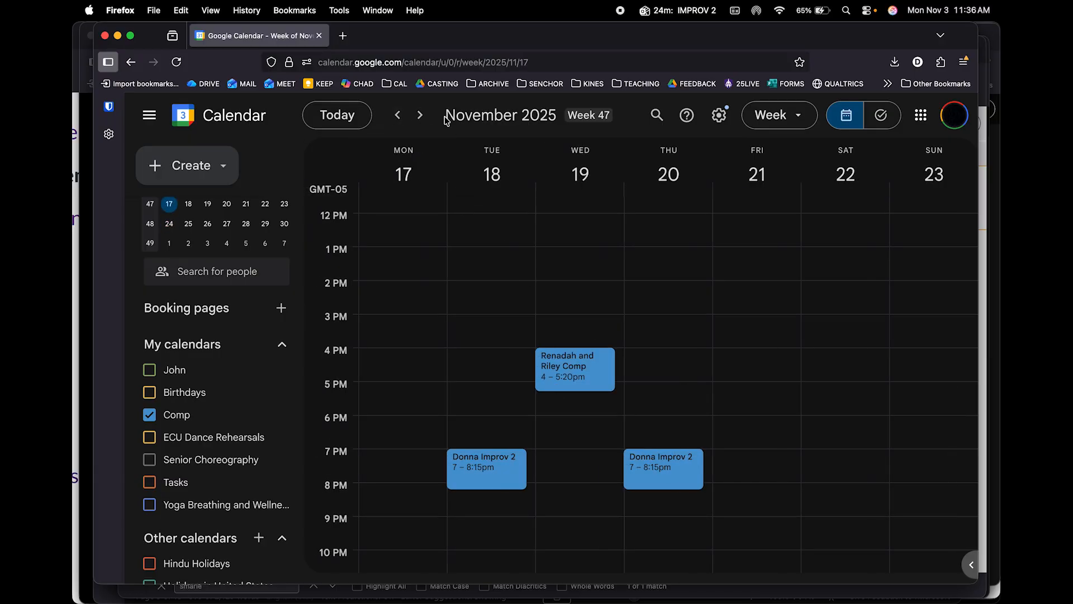
click(396, 117)
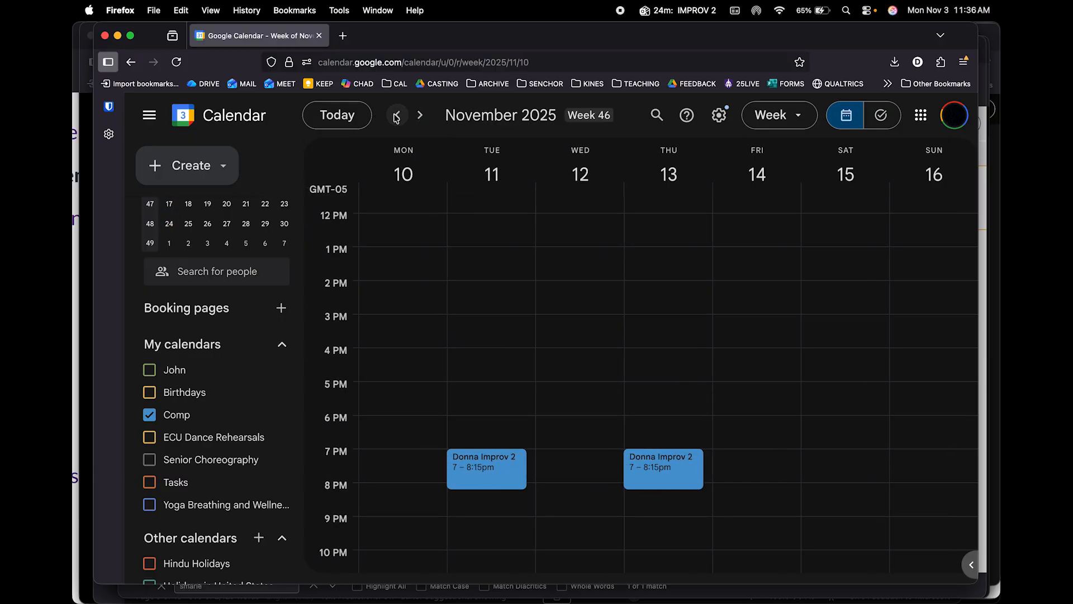
click(396, 117)
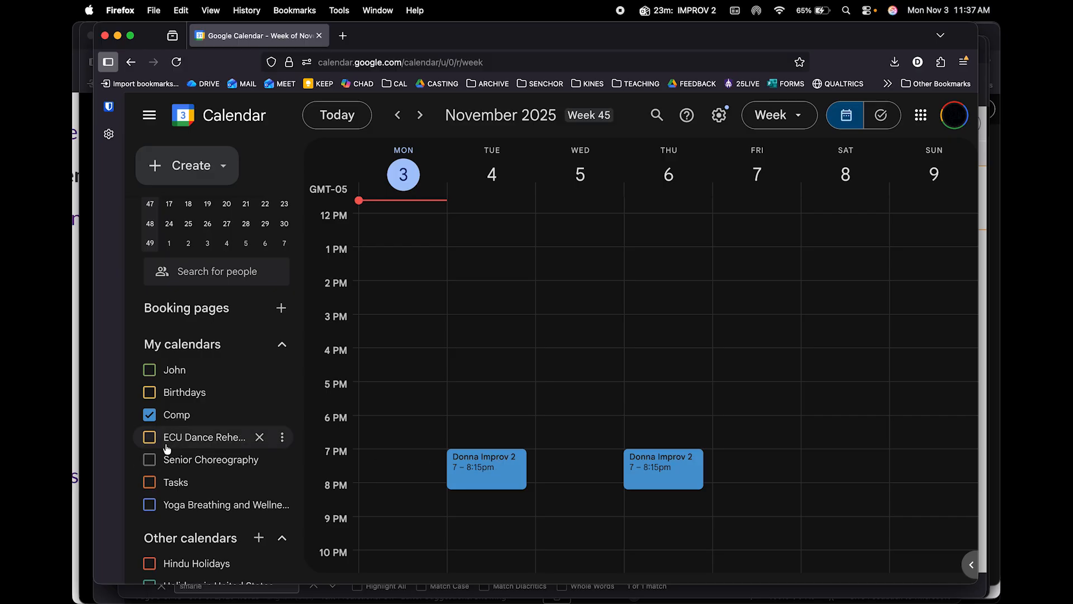
- Display the ECU Dance Rehearsals calendar and reassign the November 4 Improv 2 event from Comp to ECU Dance Rehearsals
click(148, 437)
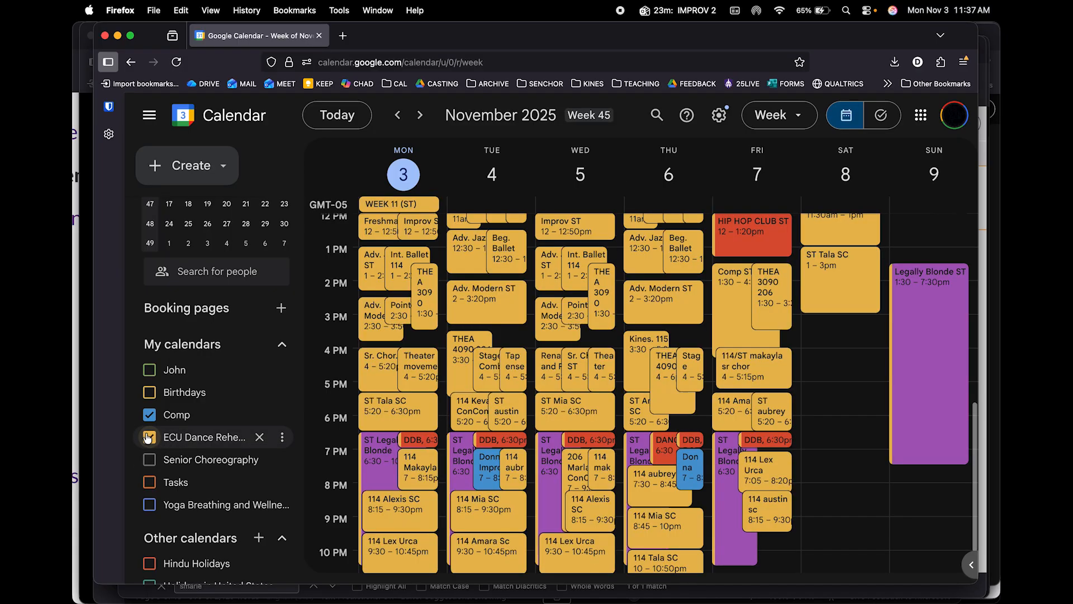
double_click(486, 470)
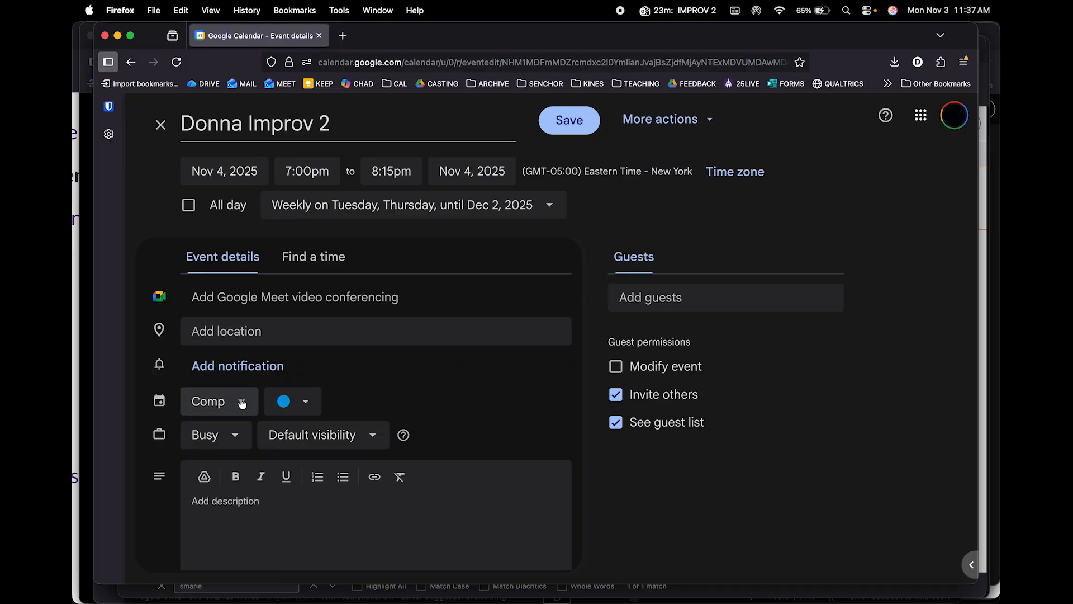
click(242, 402)
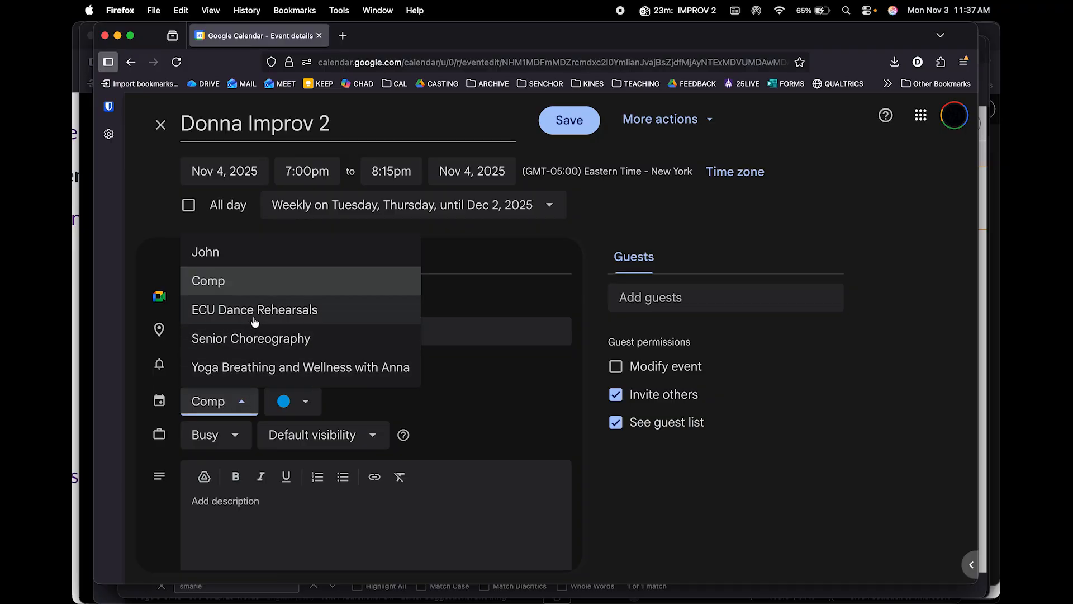
click(254, 313)
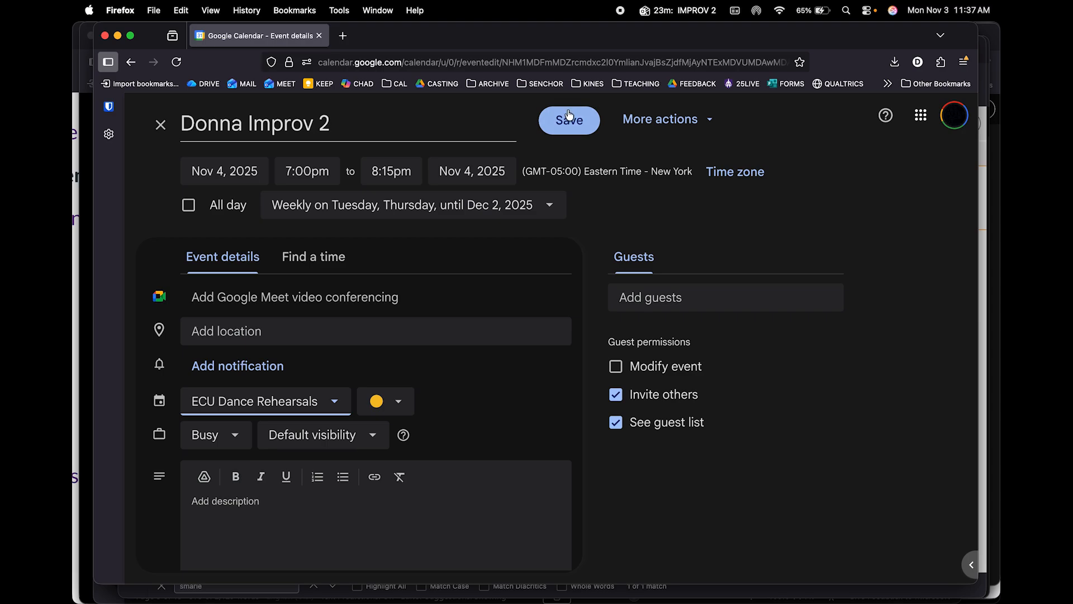
- Prefix the Improv 2 event's title with "115" and save it, reopening the November 4 event to check its details
click(189, 119)
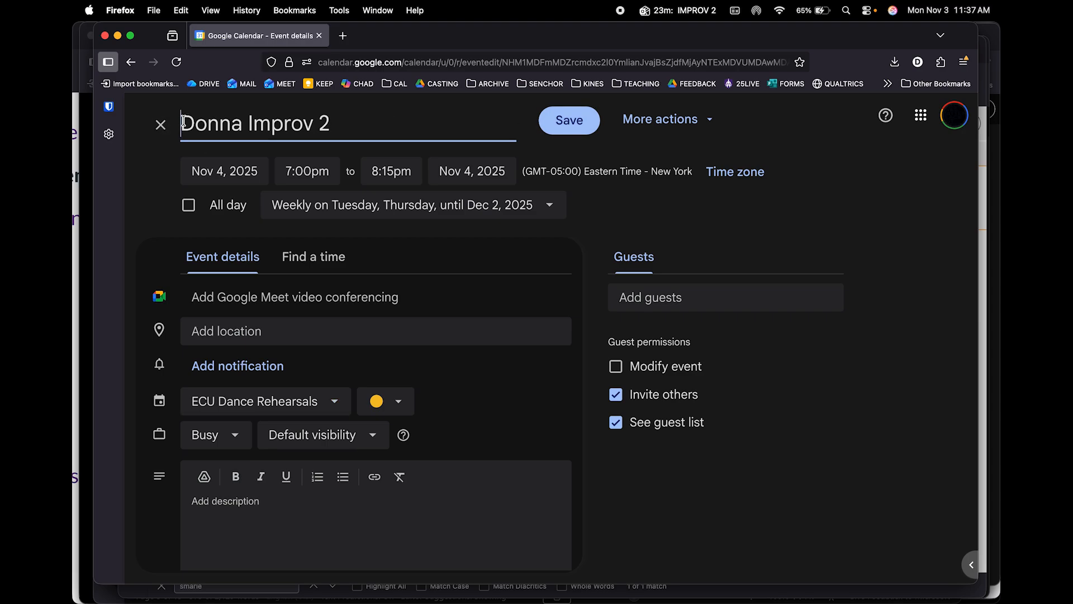
text(115)
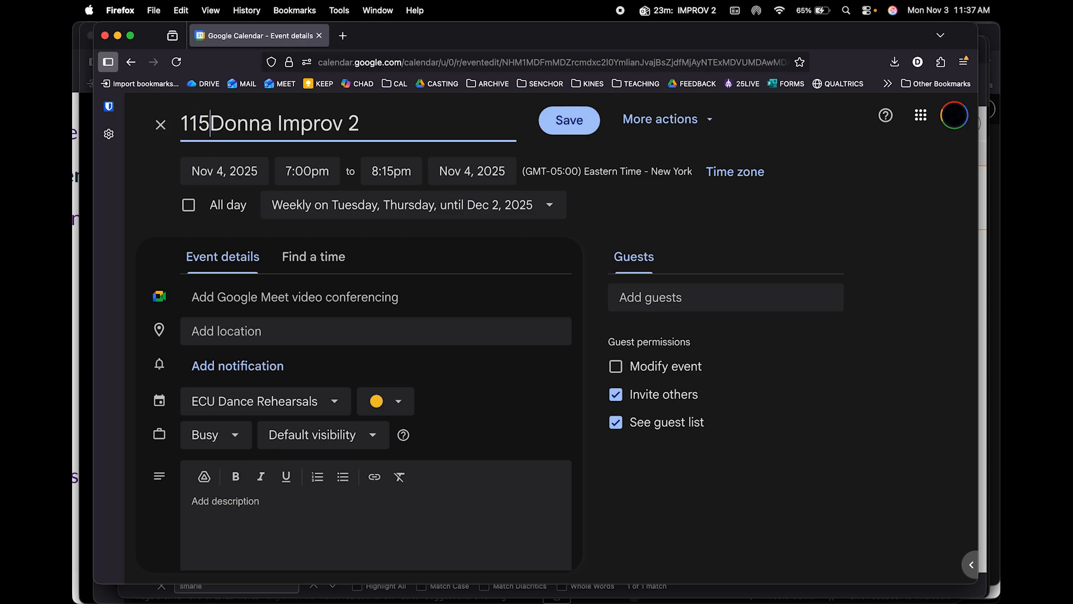
click(571, 121)
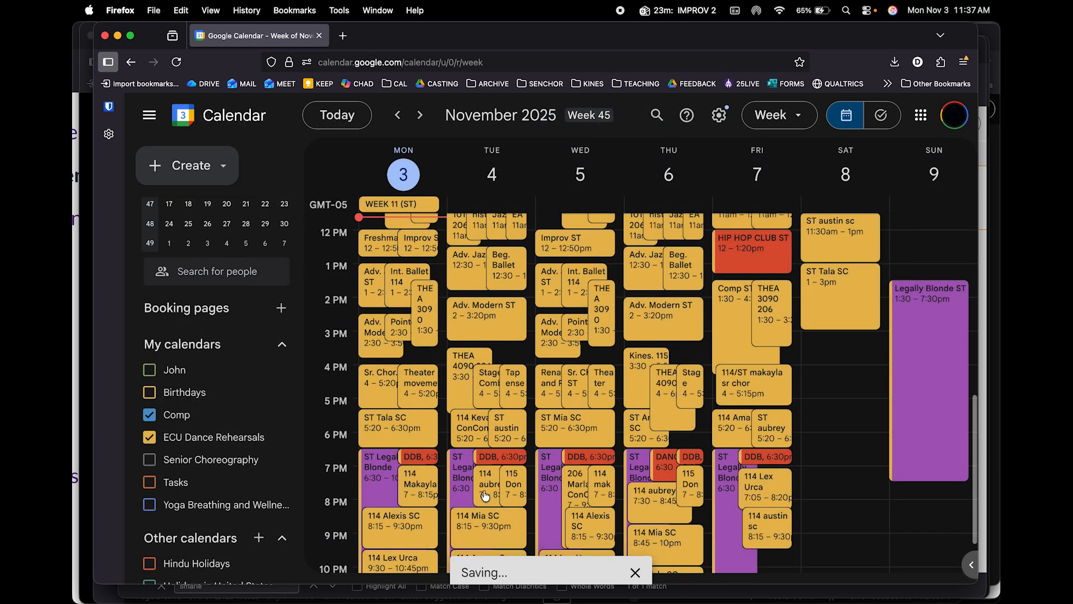
double_click(506, 489)
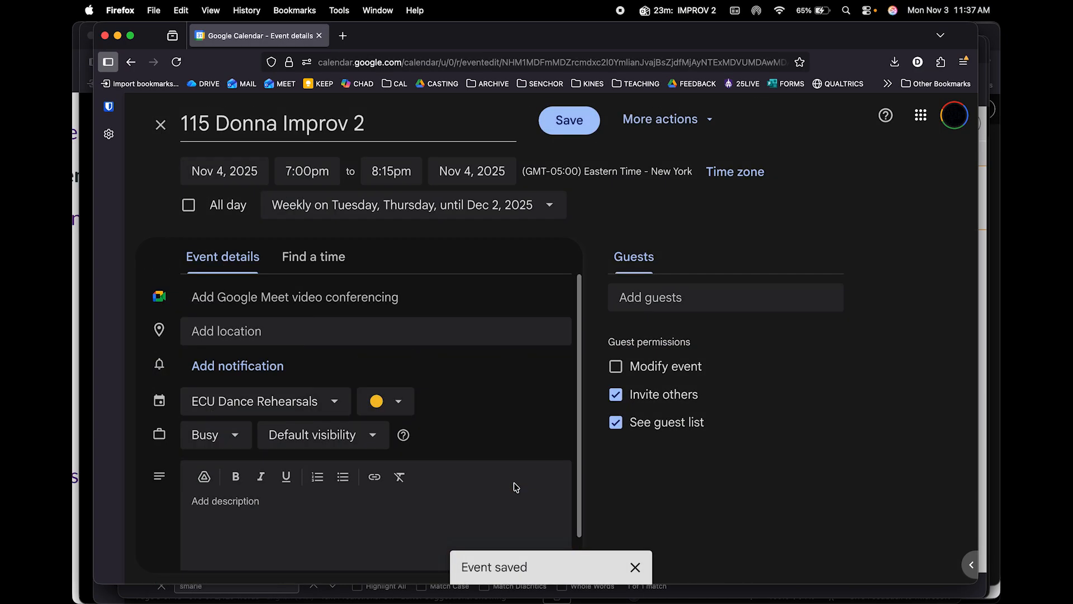
click(569, 120)
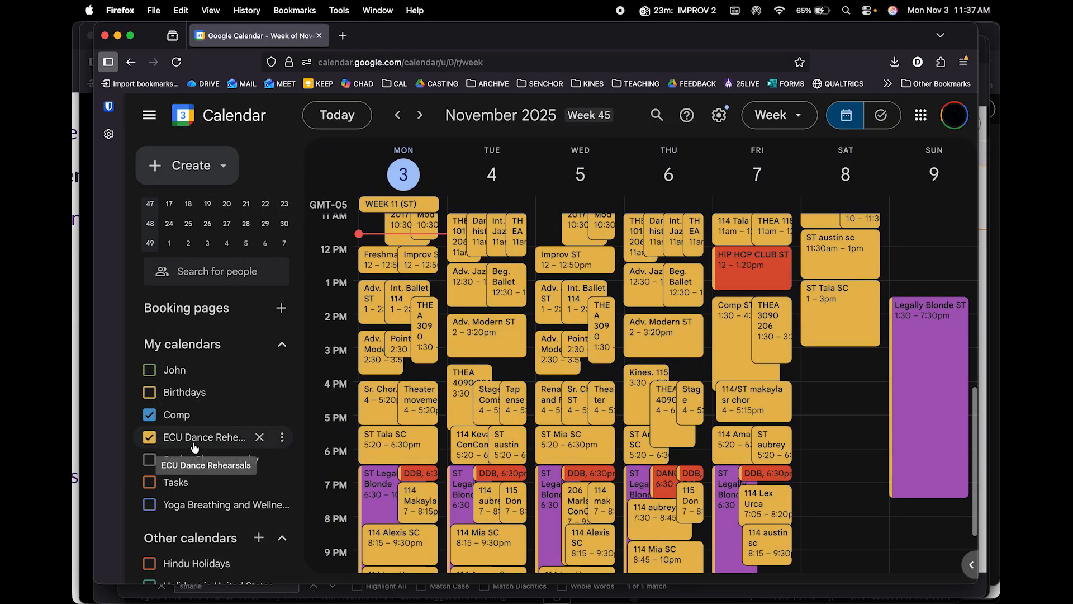
- Hide the Comp calendar, keep ECU Dance Rehearsals displayed, and review the evening rehearsals for the week of November 3
click(149, 436)
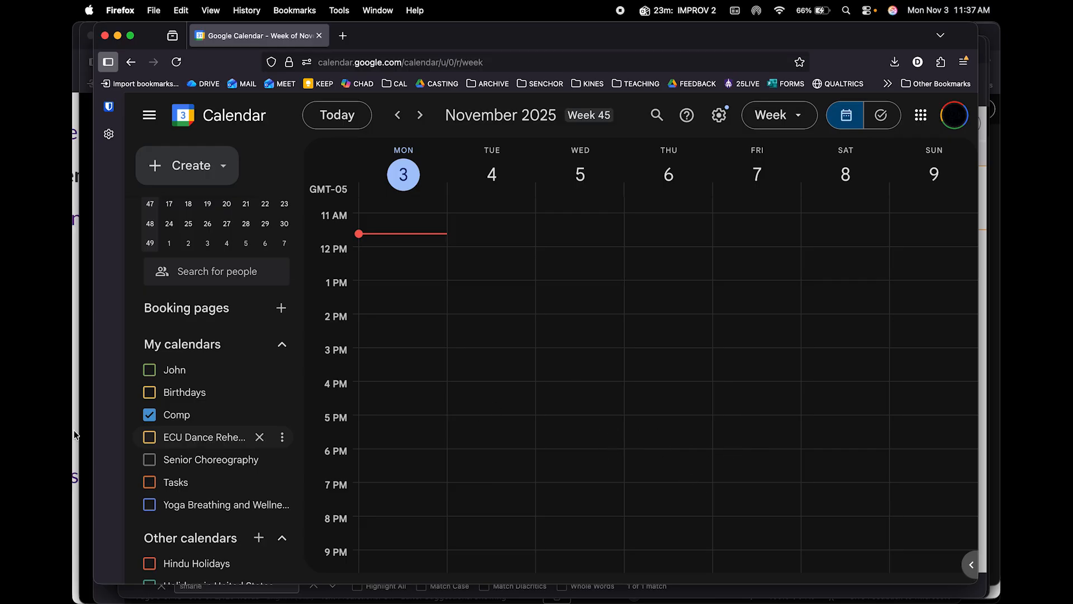
click(149, 416)
click(149, 438)
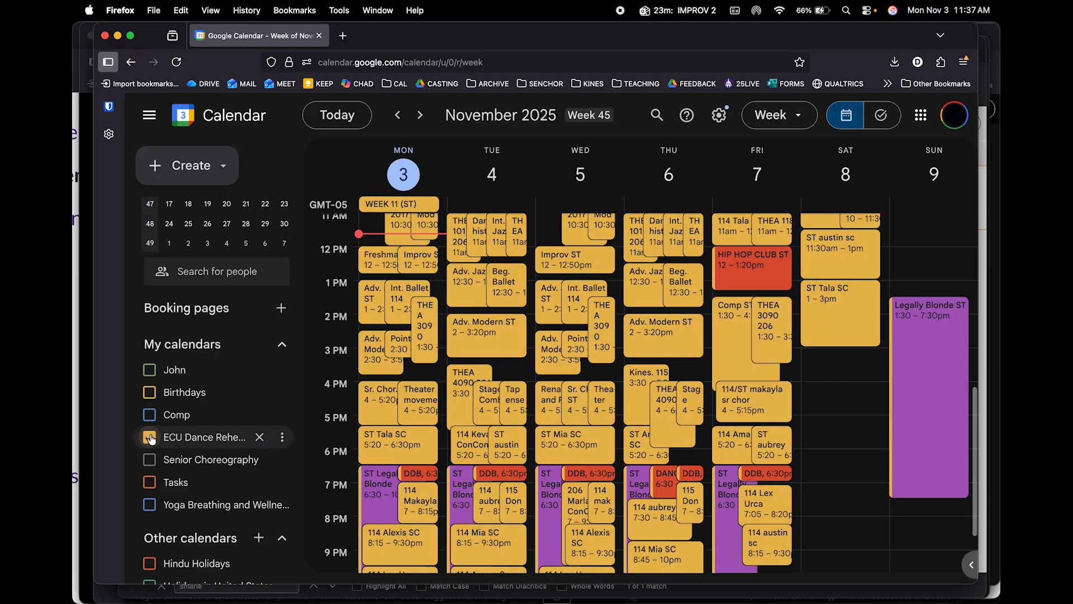
scroll(622, 436, down, 2)
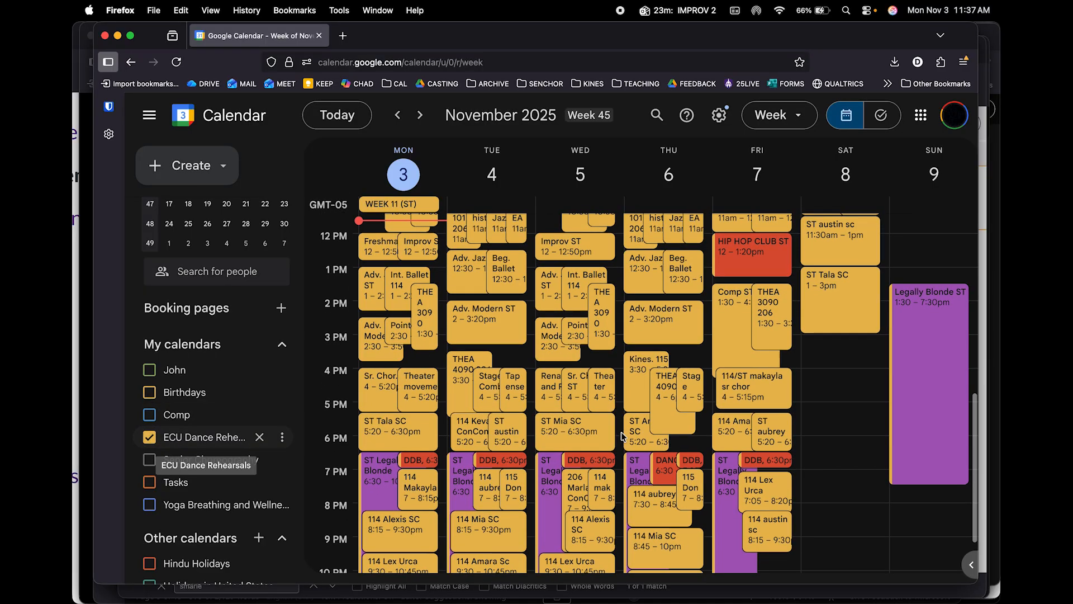
scroll(621, 431, down, 3)
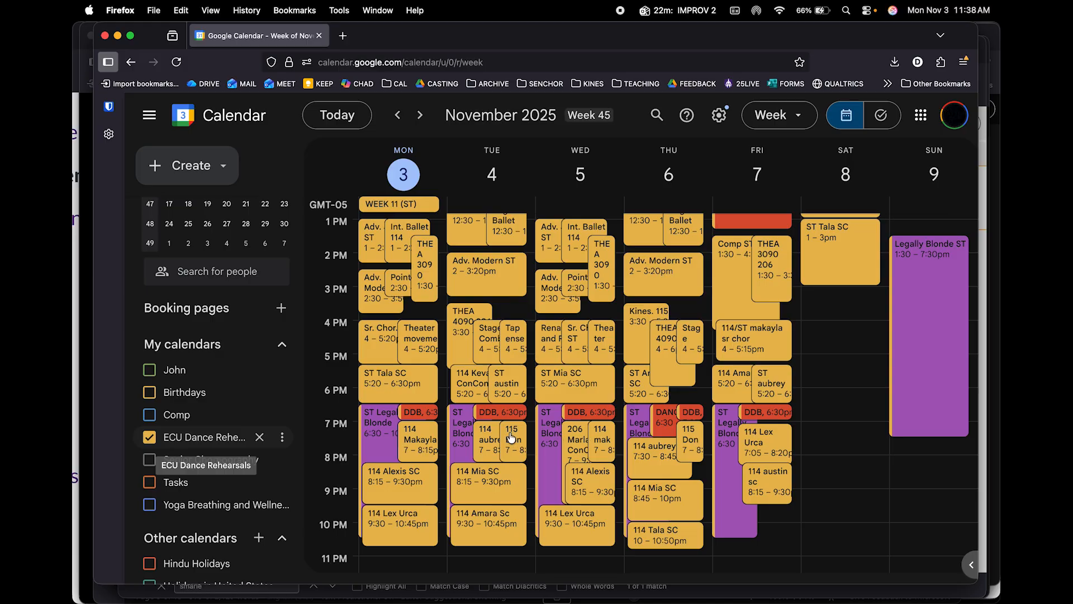
click(573, 43)
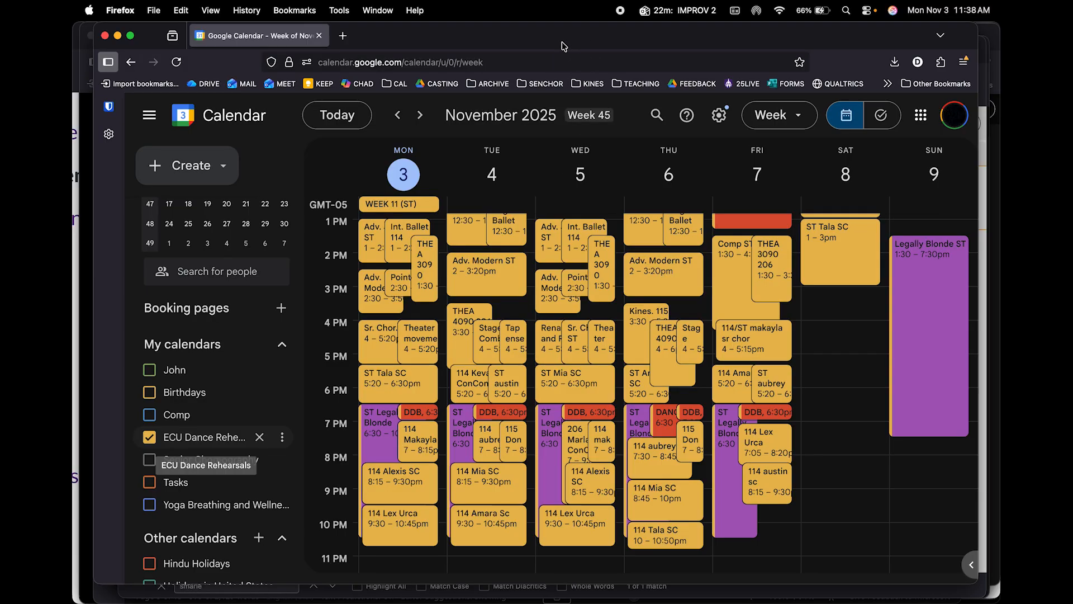